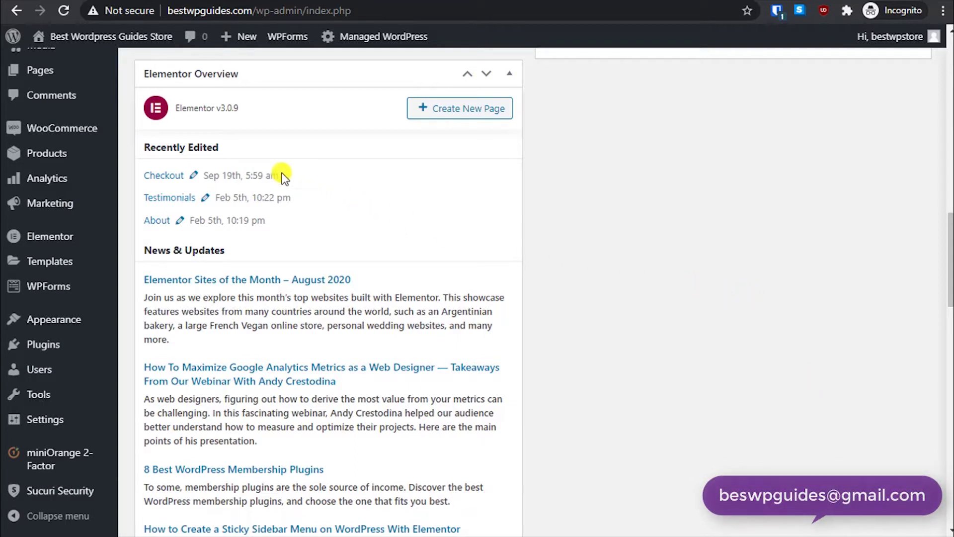
# - Start creating a new WooCommerce product
pyautogui.moveTo(239, 44)
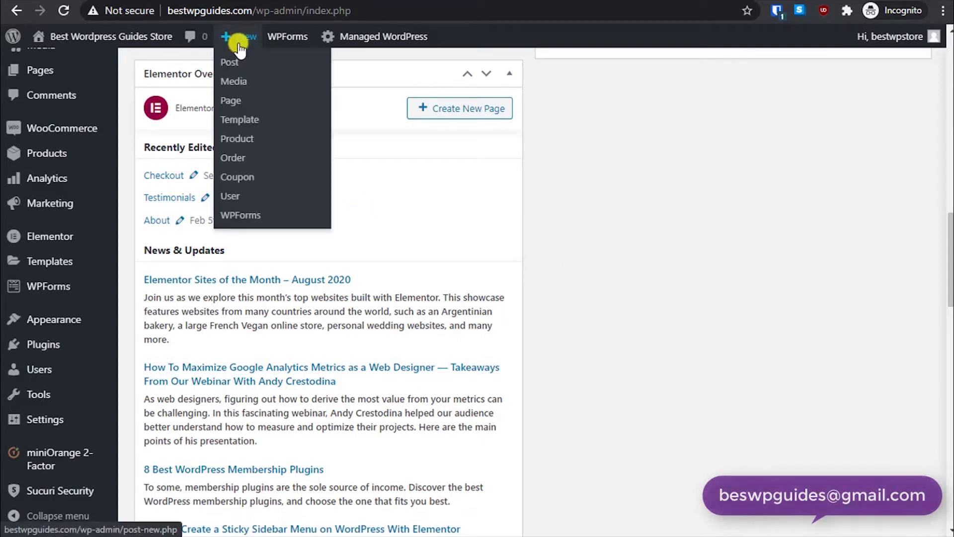
pyautogui.click(229, 141)
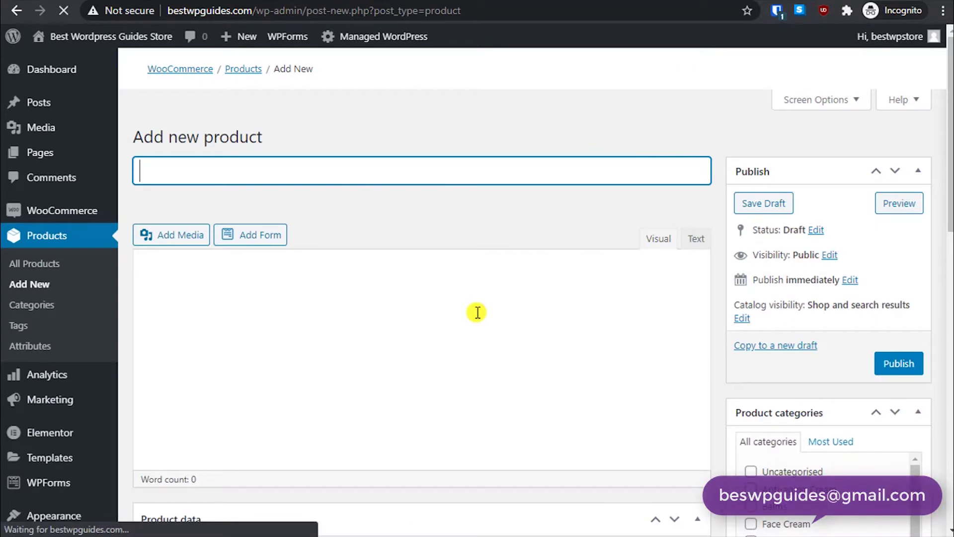
pyautogui.scroll(-3, 477, 312)
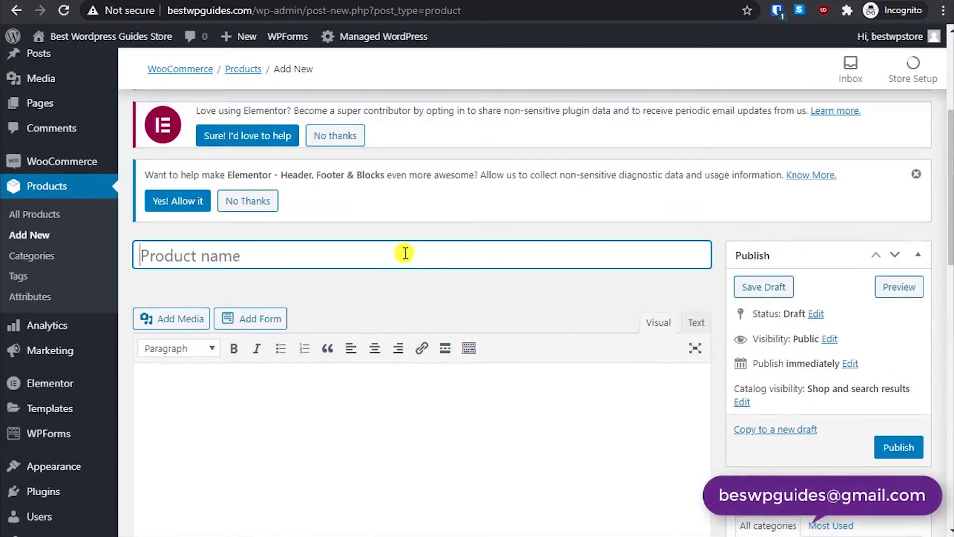
# - Title the product 'Recipe Book', which generates the /product/recipe-book/ permalink
pyautogui.click(405, 253)
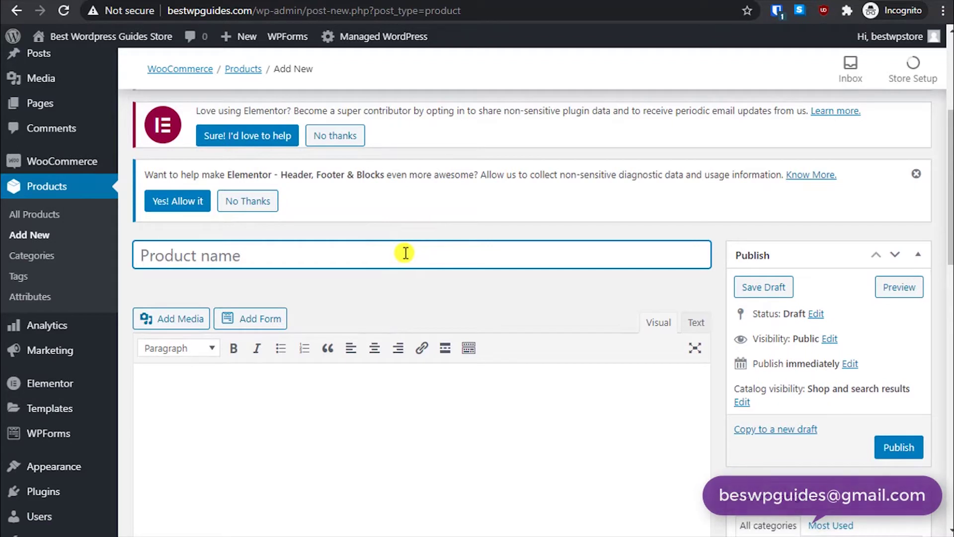
pyautogui.write('My')
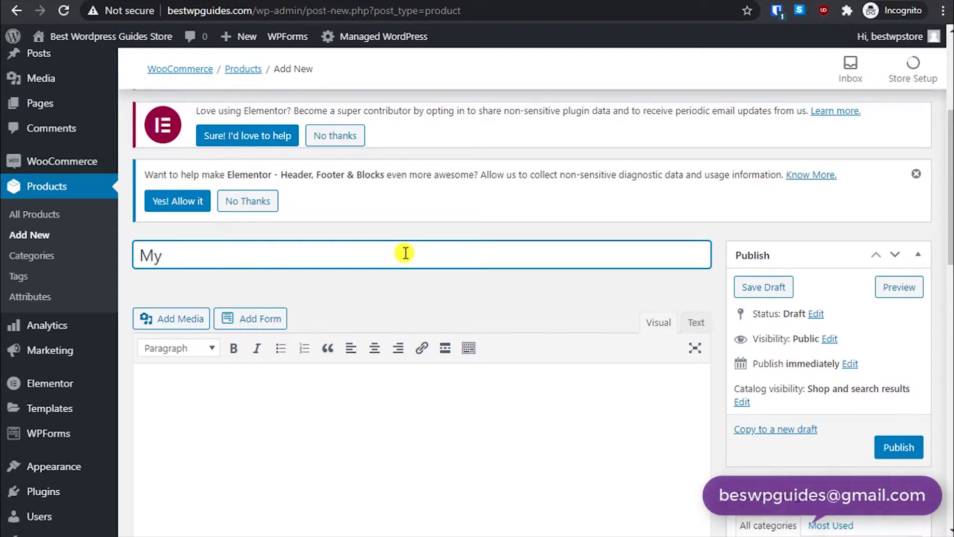
pyautogui.press('BackSpace')
pyautogui.press('BackSpace')
pyautogui.write("Grandma'")
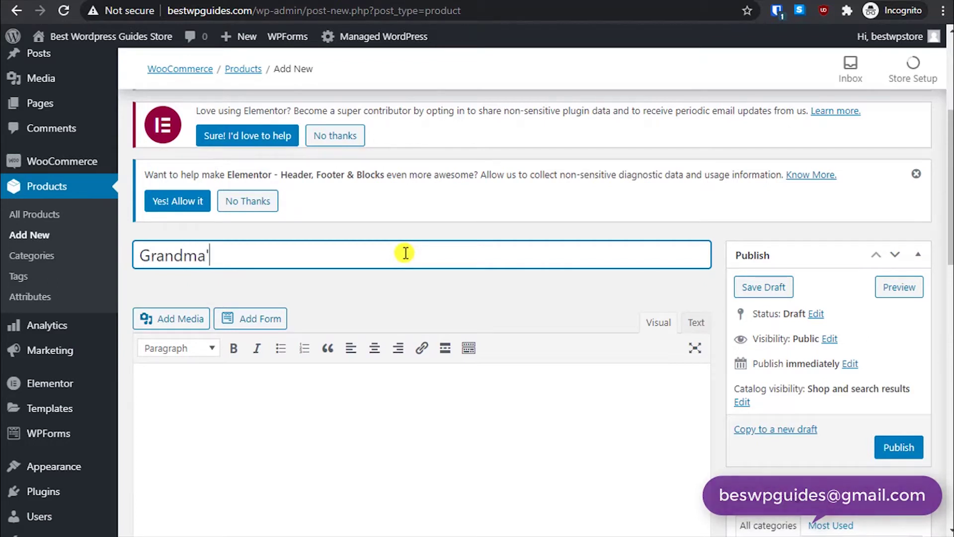
pyautogui.press('BackSpace')
pyautogui.write('Re')
pyautogui.press('BackSpace')
pyautogui.hotkey('ctrl', 'a')
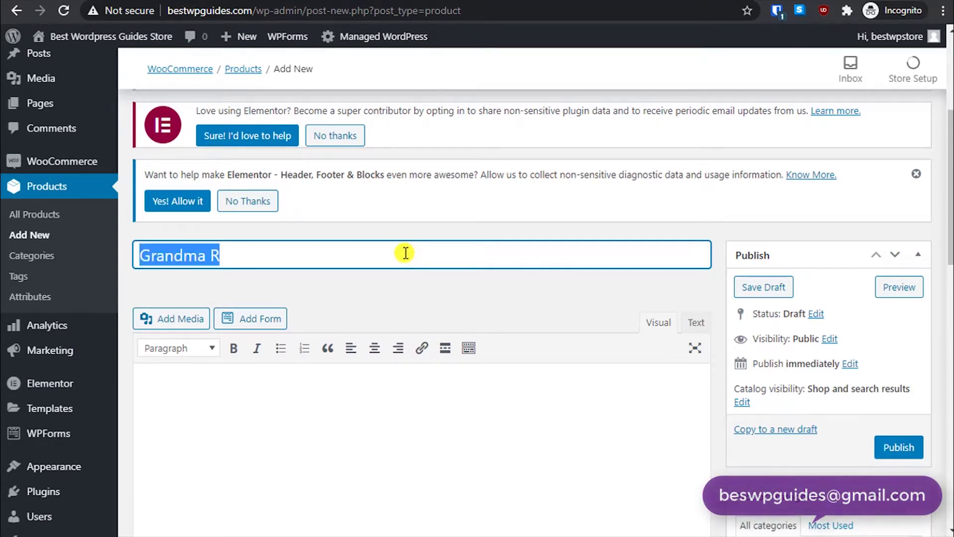
pyautogui.write('Vegan')
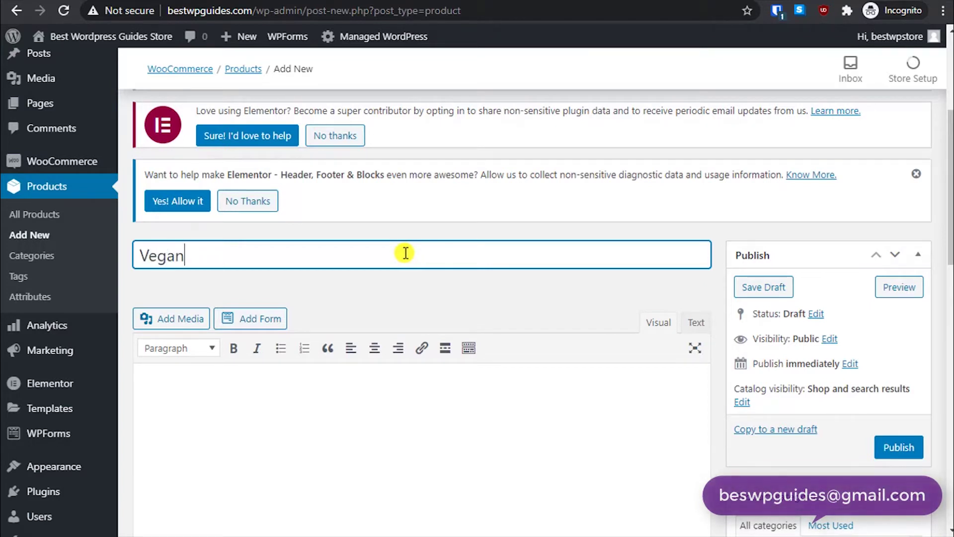
pyautogui.write(' Recipe')
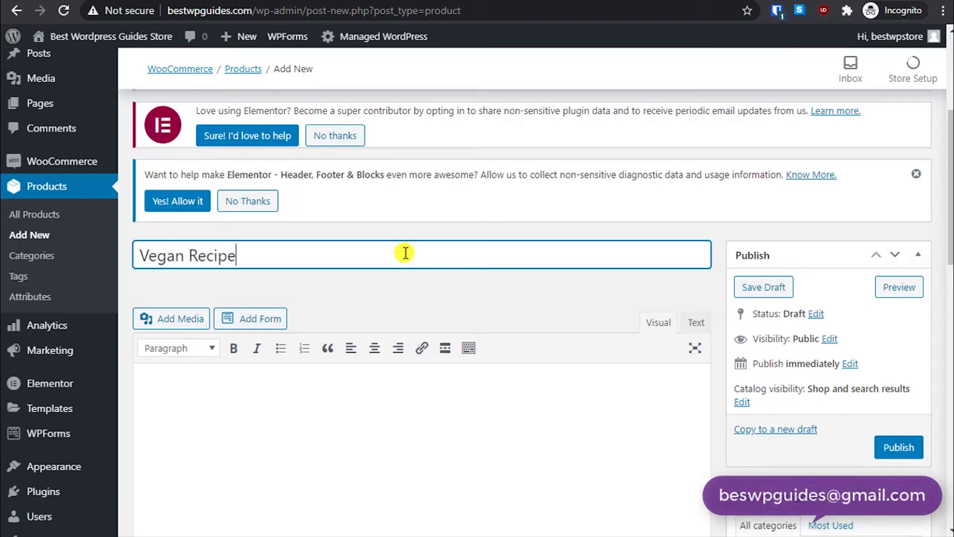
pyautogui.write(' Book')
pyautogui.doubleClick(185, 264)
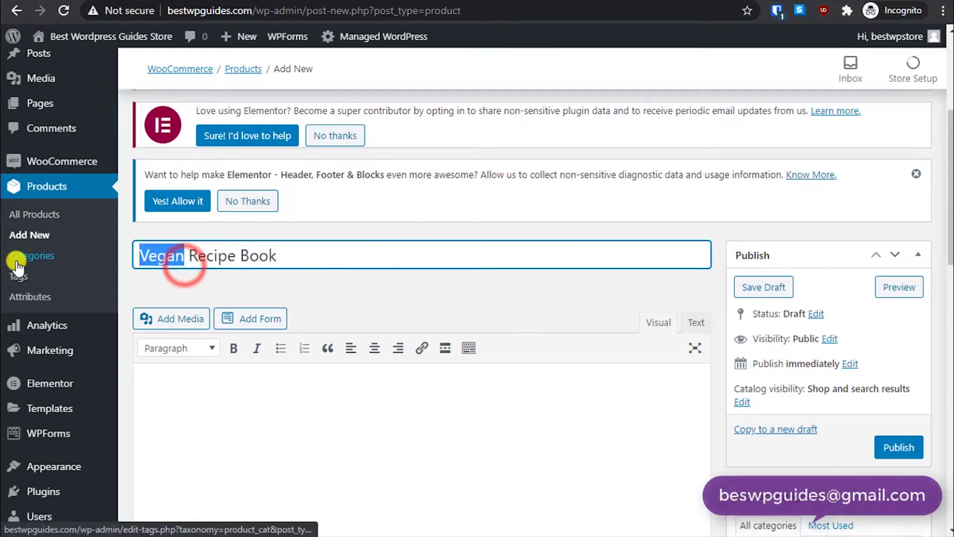
pyautogui.press('BackSpace')
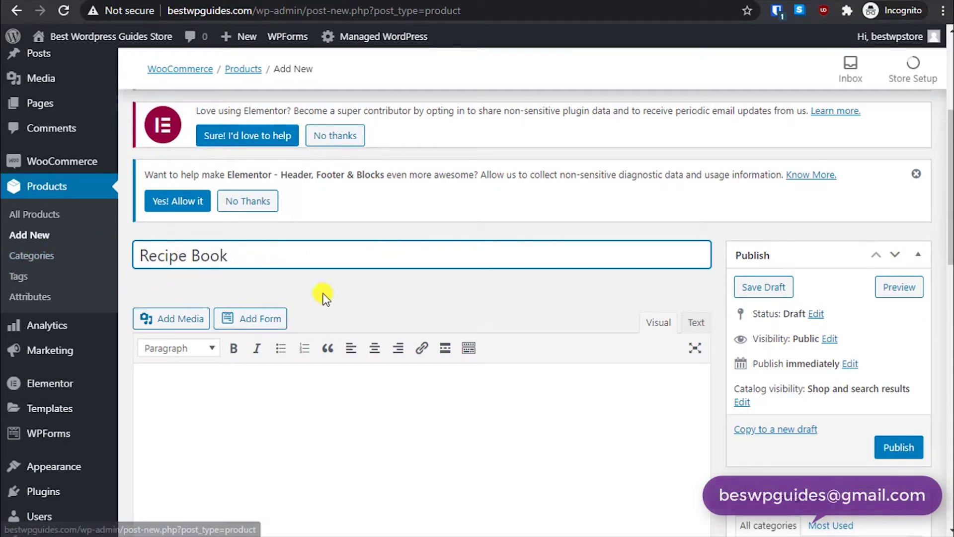
pyautogui.click(323, 293)
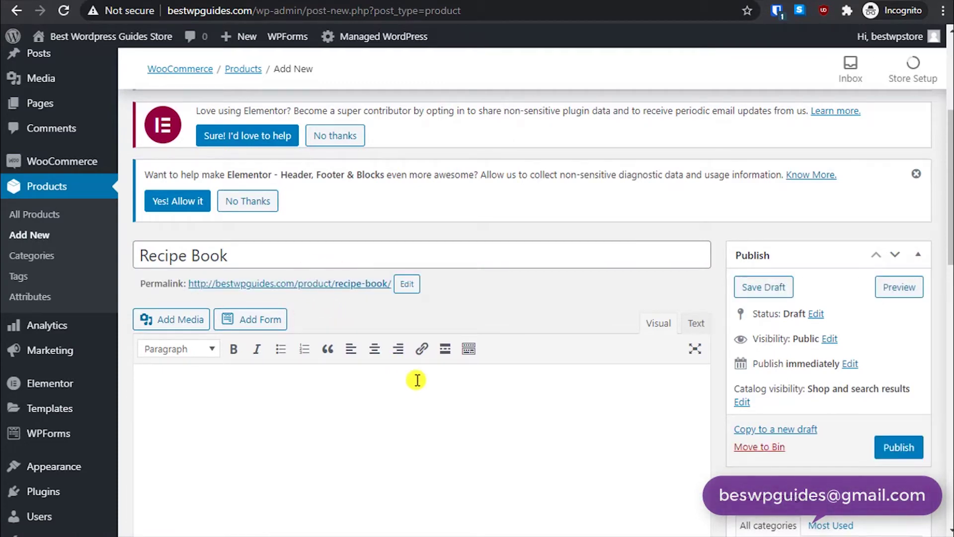
# - Write 'Contents:' and, on the line below, 'Long description.' in the product description
pyautogui.scroll(-1, 417, 380)
pyautogui.click(341, 364)
pyautogui.scroll(-1, 319, 358)
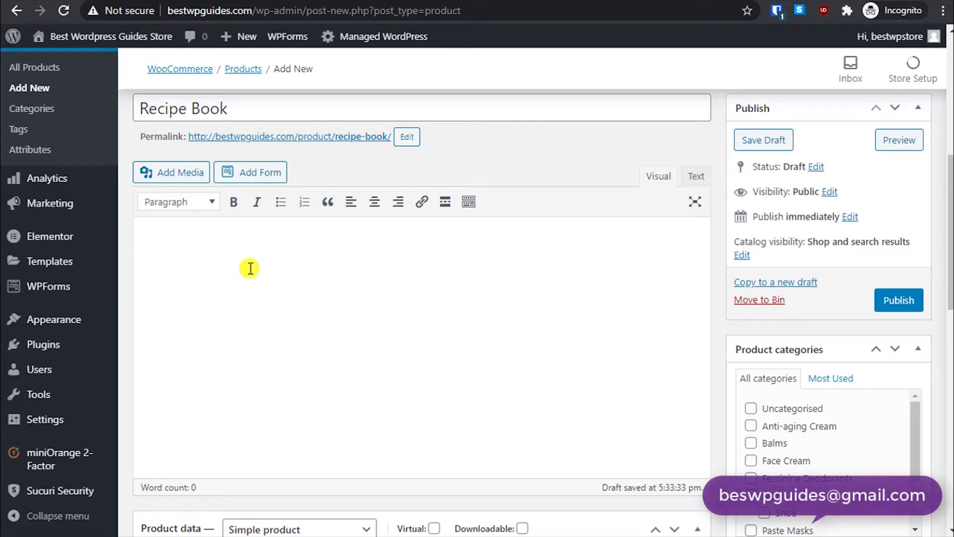
pyautogui.write('Contents:')
pyautogui.press('Return')
pyautogui.write('Long ')
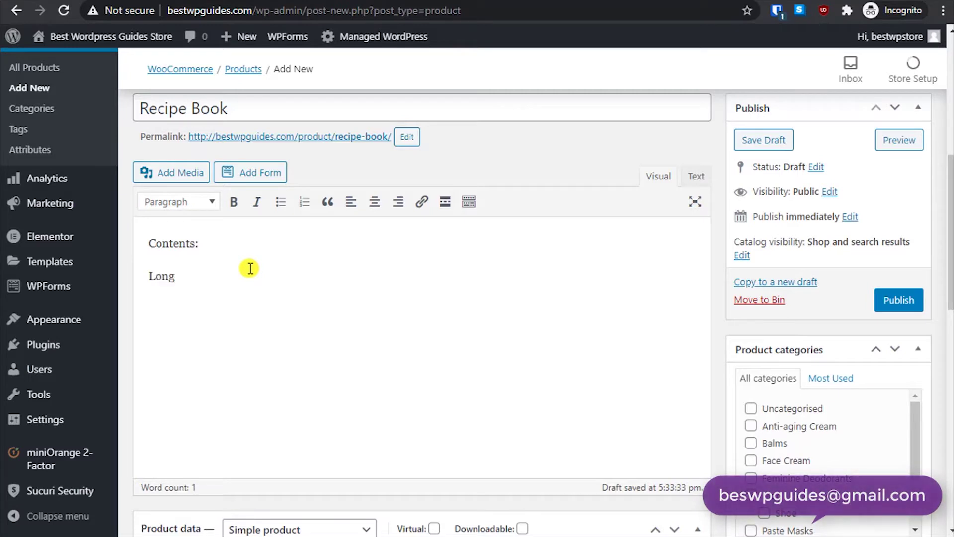
pyautogui.write('description.')
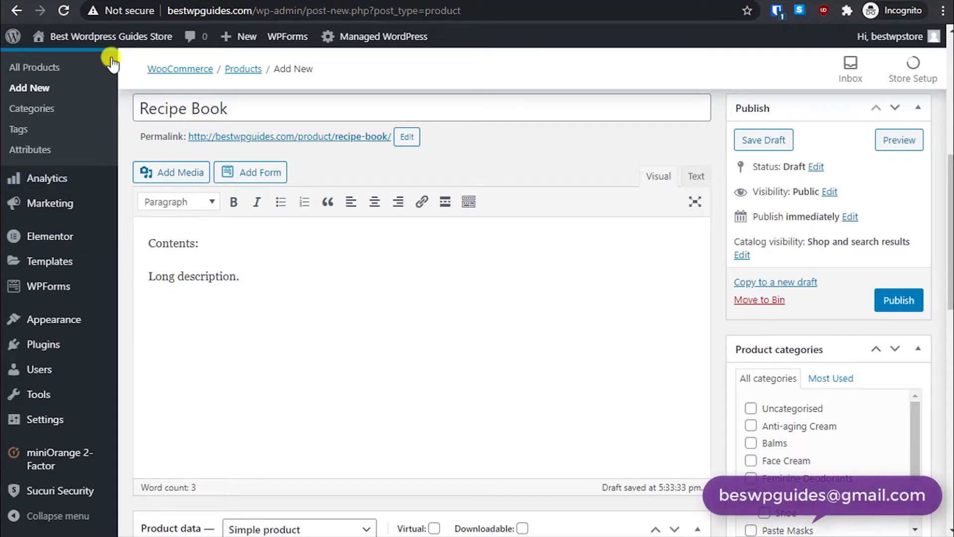
pyautogui.moveTo(100, 39)
pyautogui.rightClick(50, 80)
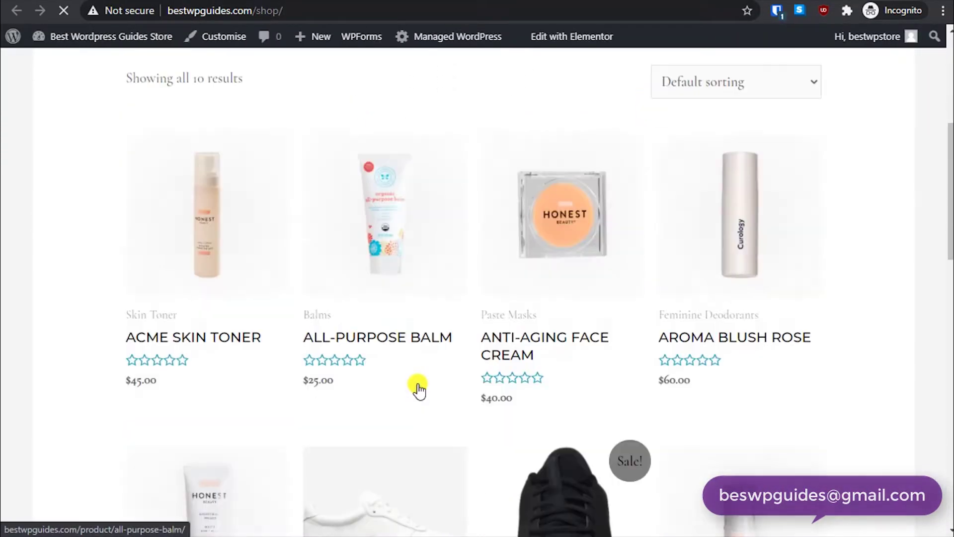
pyautogui.scroll(-5, 417, 390)
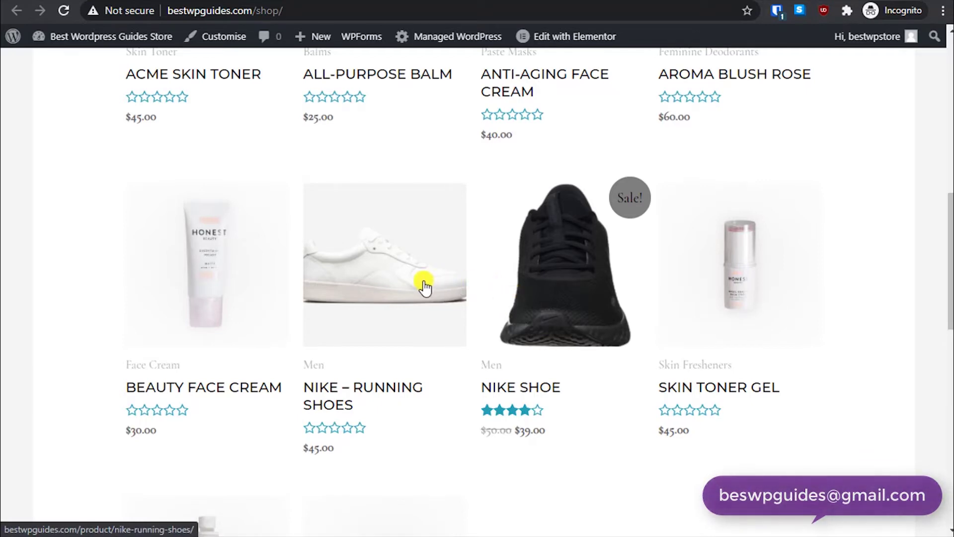
pyautogui.click(358, 292)
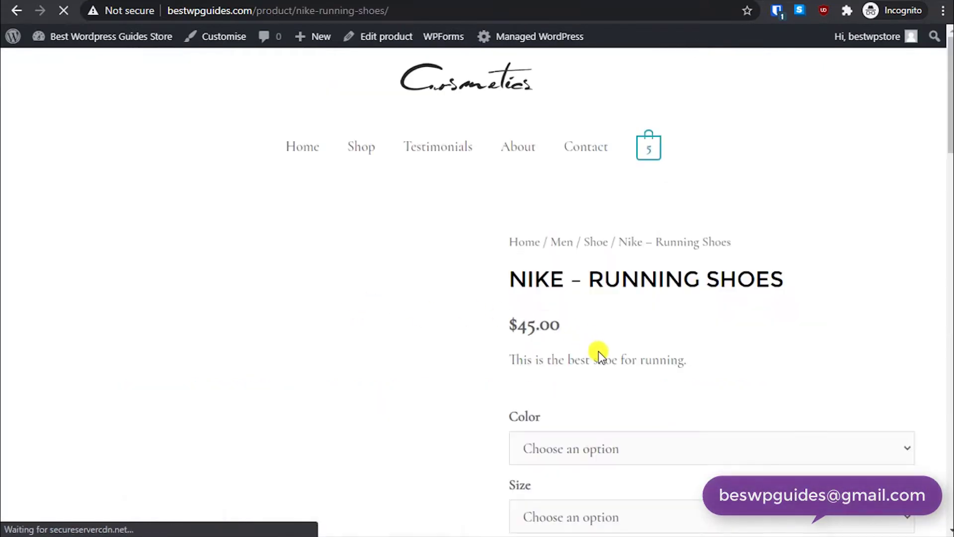
pyautogui.scroll(-9, 604, 332)
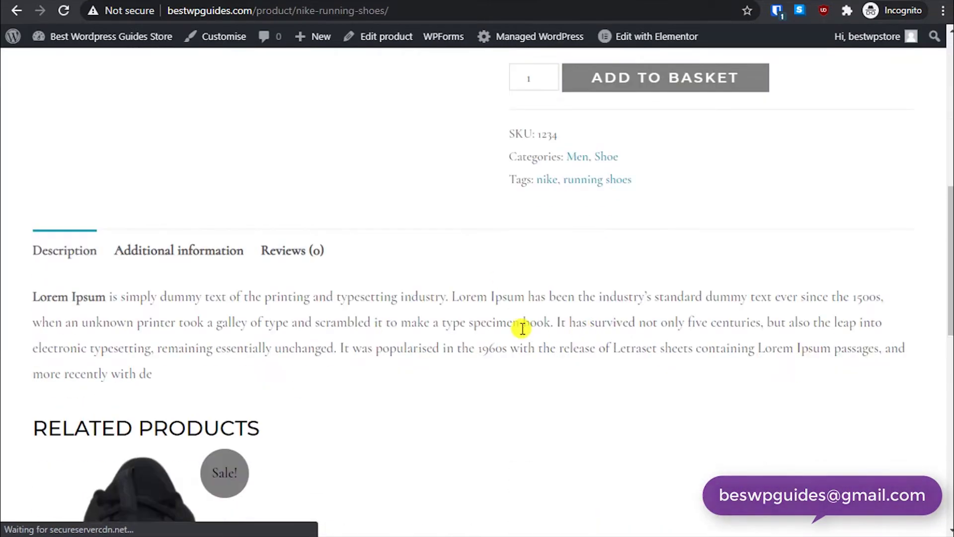
pyautogui.click(145, 370)
pyautogui.moveTo(145, 370); pyautogui.dragTo(43, 294)
pyautogui.click(302, 359)
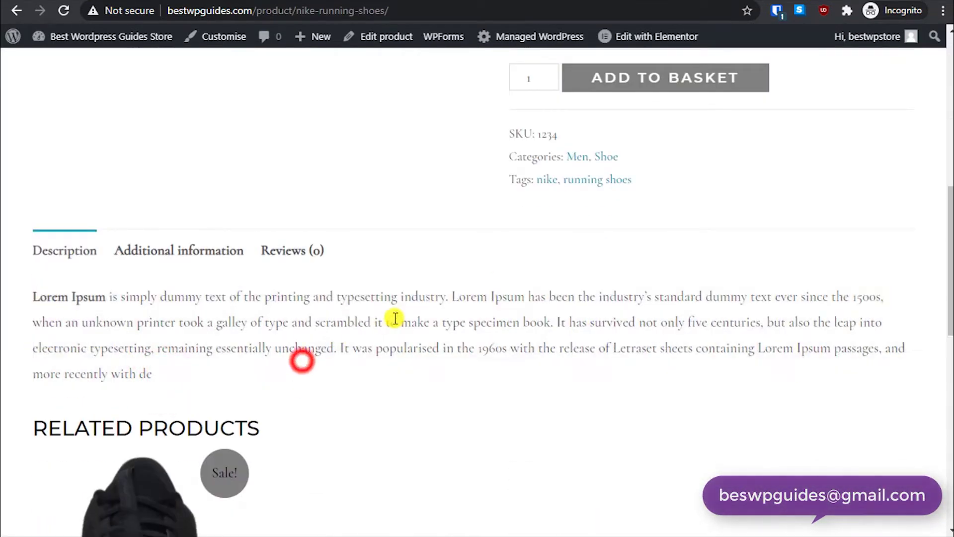
pyautogui.scroll(4, 607, 141)
pyautogui.moveTo(677, 65); pyautogui.dragTo(512, 66)
pyautogui.scroll(-6, 233, 199)
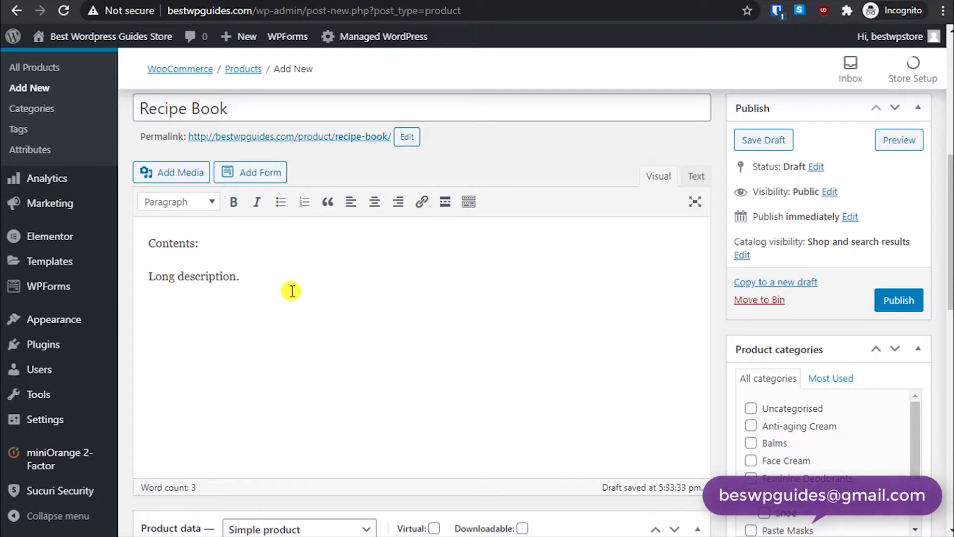
# - Tick both Downloadable and Virtual in the Product data panel
pyautogui.click(253, 286)
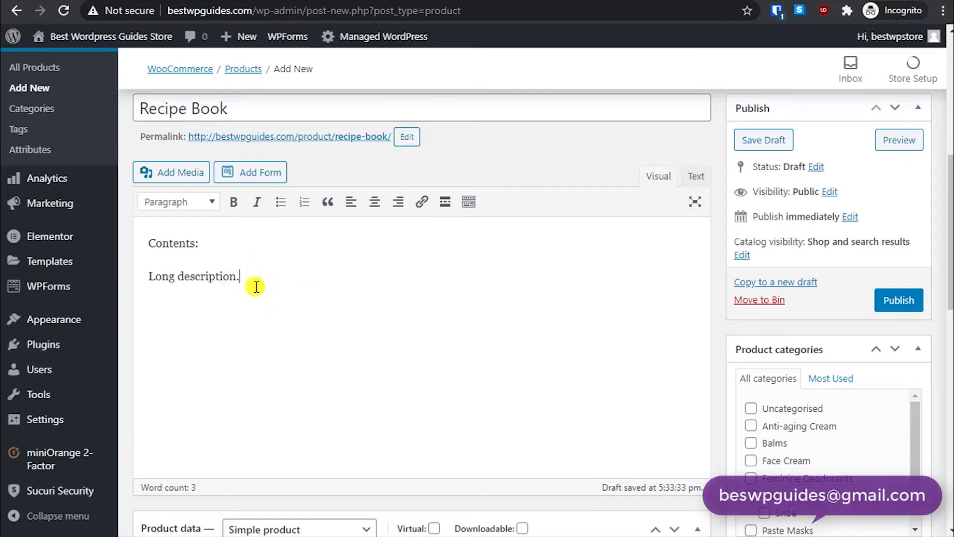
pyautogui.scroll(-4, 257, 287)
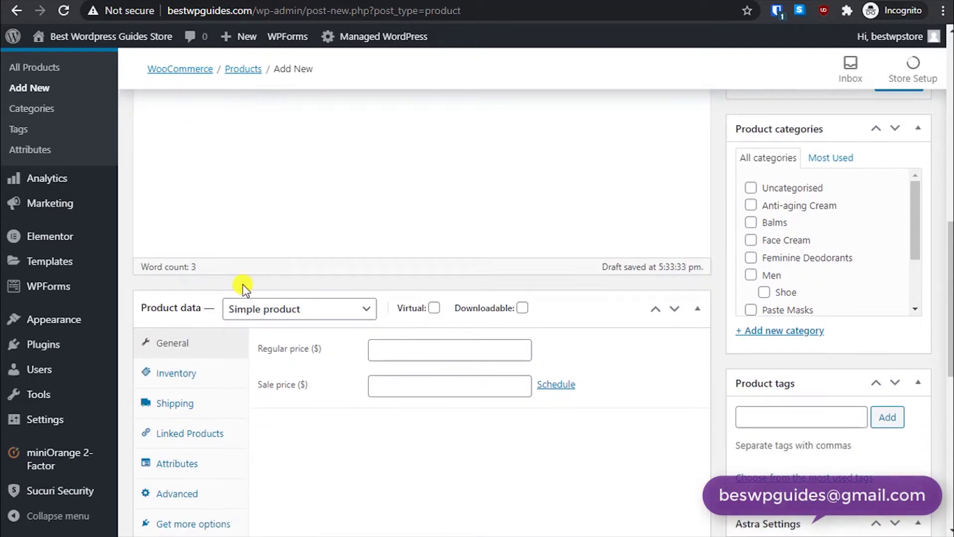
pyautogui.scroll(-1, 262, 313)
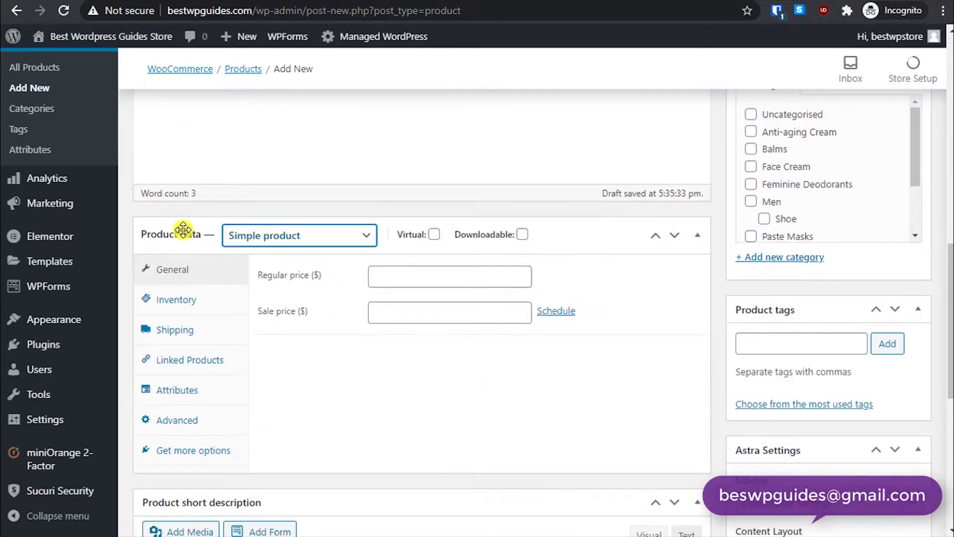
pyautogui.click(523, 235)
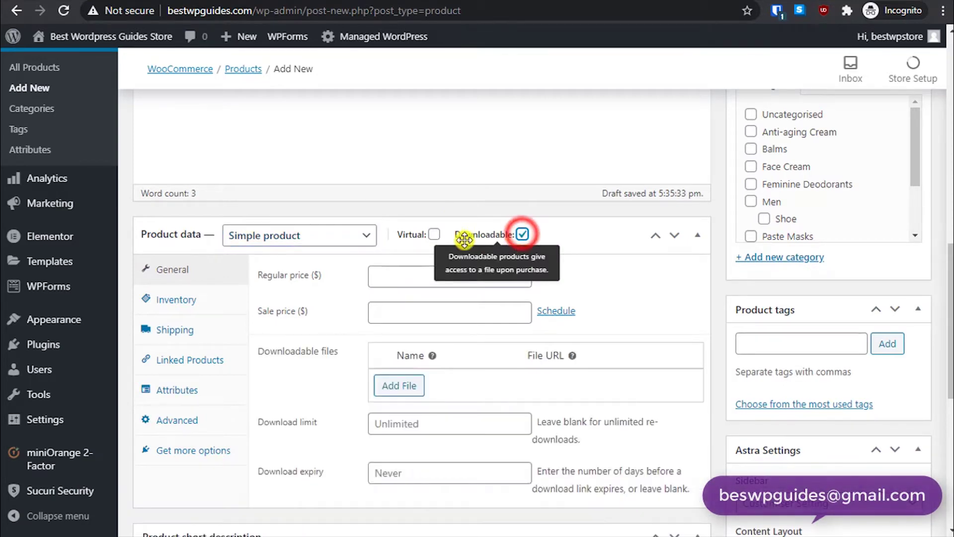
pyautogui.click(435, 235)
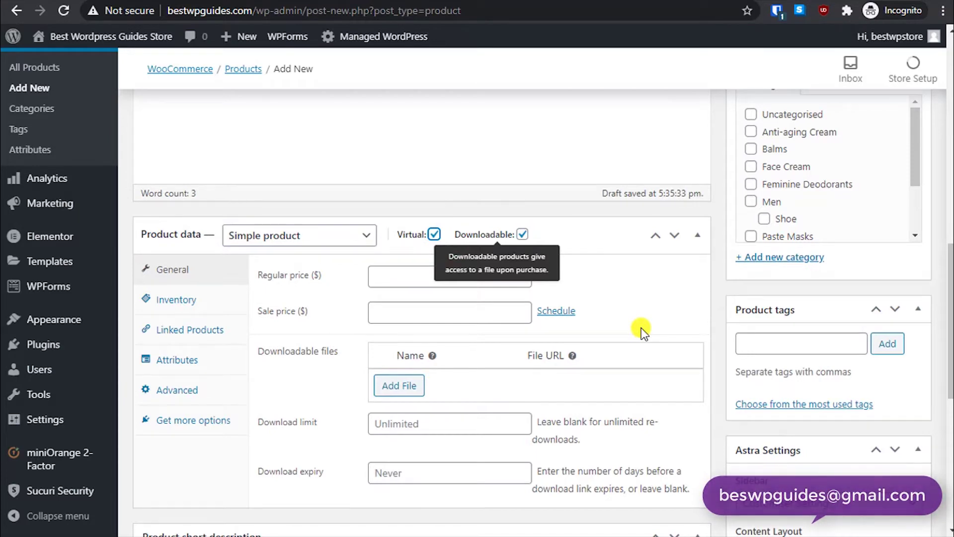
pyautogui.scroll(-3, 438, 327)
pyautogui.click(341, 308)
pyautogui.scroll(3, 341, 308)
pyautogui.click(330, 305)
# - Enter 19.99 as the regular price and 15.99 as the sale price
pyautogui.click(428, 276)
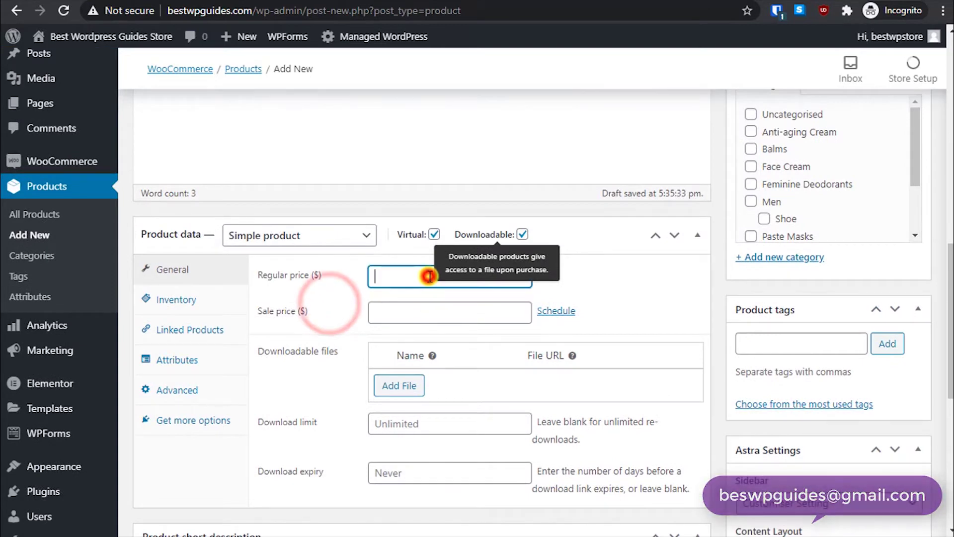
pyautogui.click(394, 282)
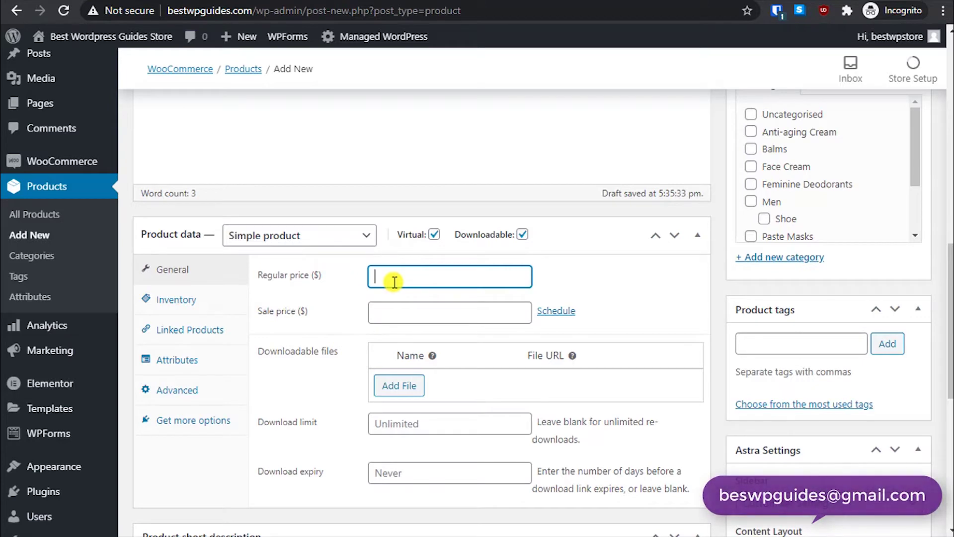
pyautogui.write('19.99')
pyautogui.click(425, 306)
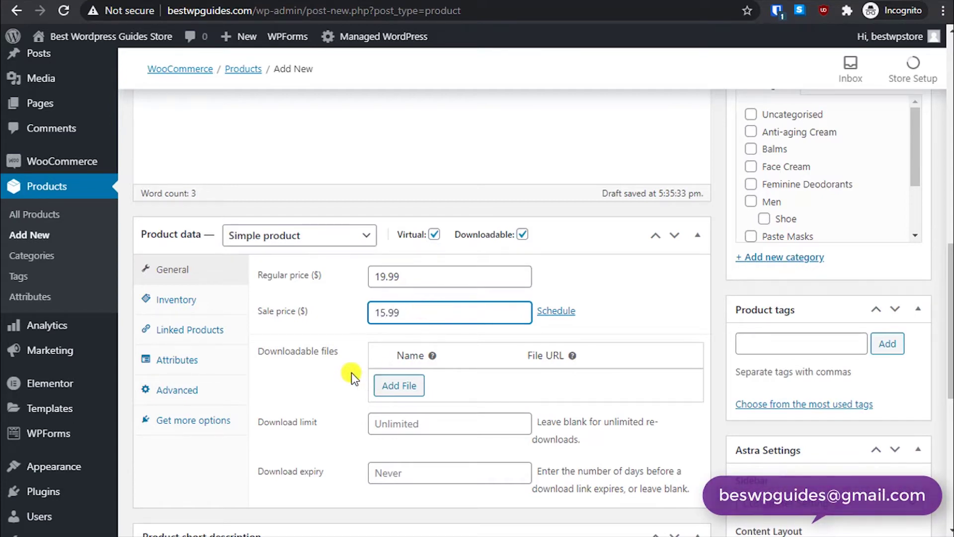
pyautogui.scroll(-2, 350, 338)
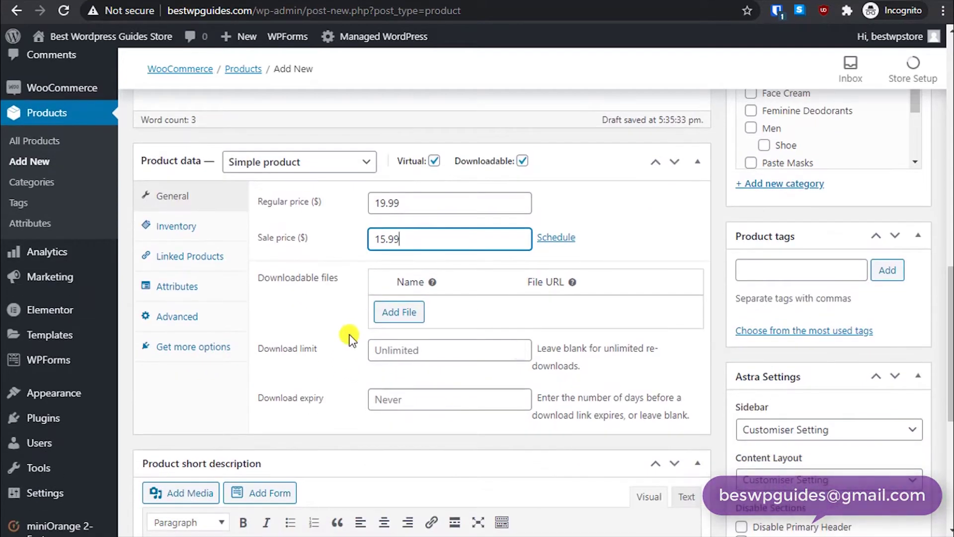
# - Add a downloadable file row and name it 'Recipe Book'
pyautogui.click(397, 311)
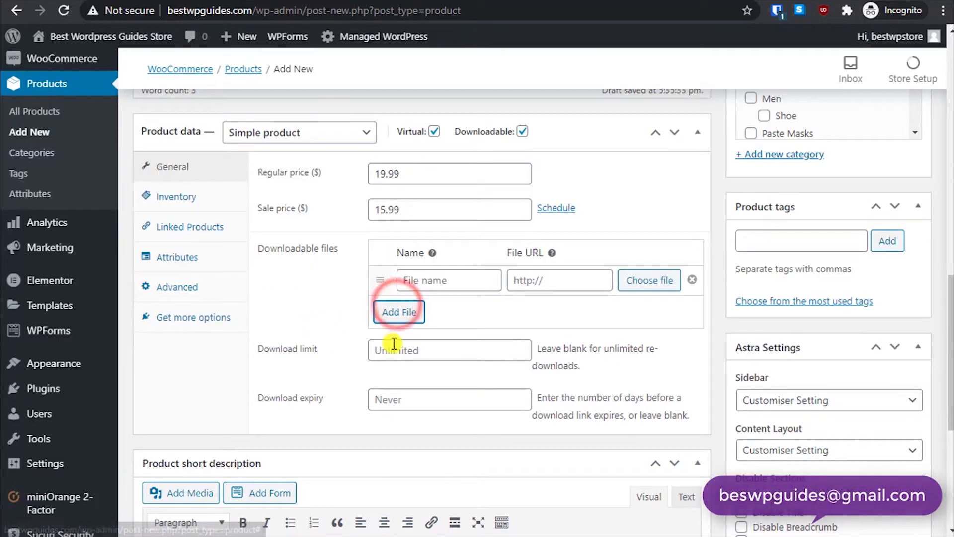
pyautogui.click(437, 274)
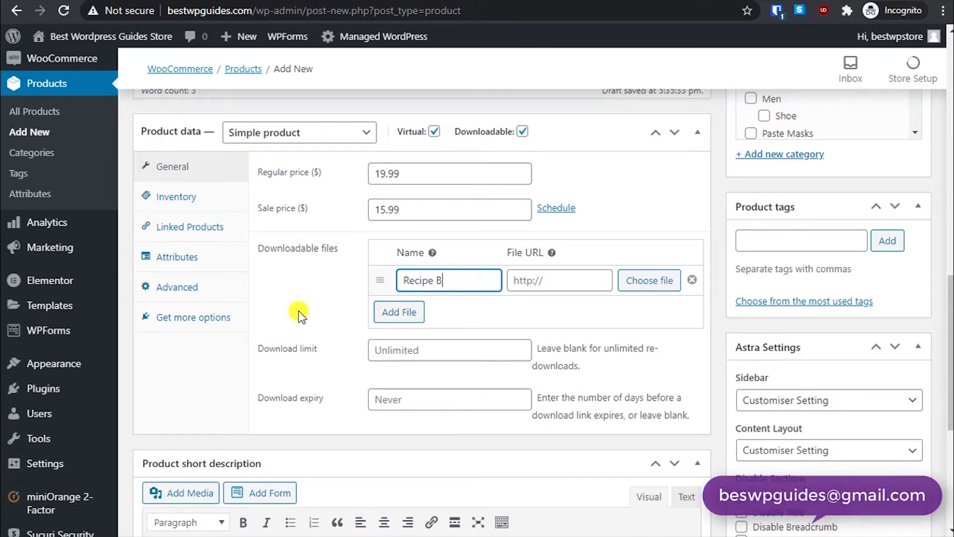
pyautogui.press('Tab')
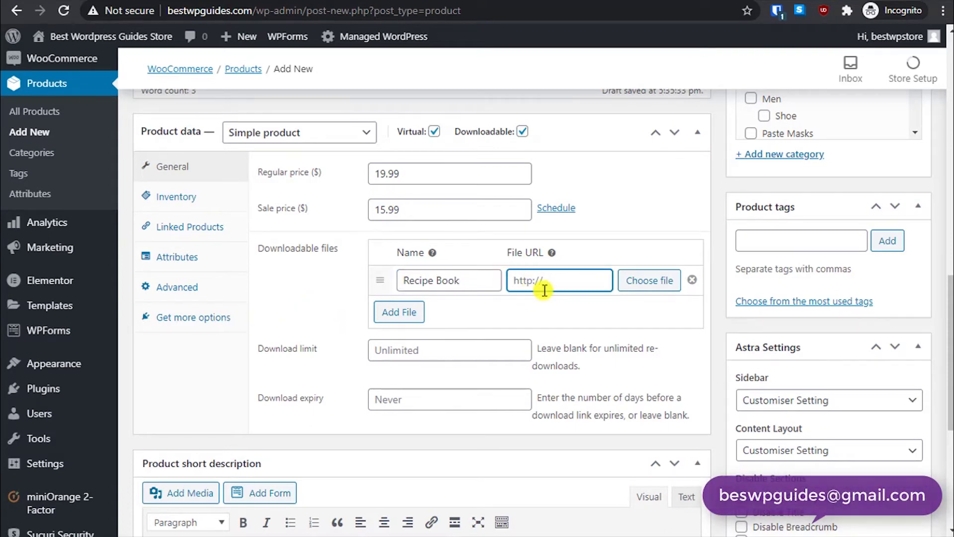
# - Upload 'Recipe ebook pdf.pdf' and insert it as the download's file URL
pyautogui.click(627, 279)
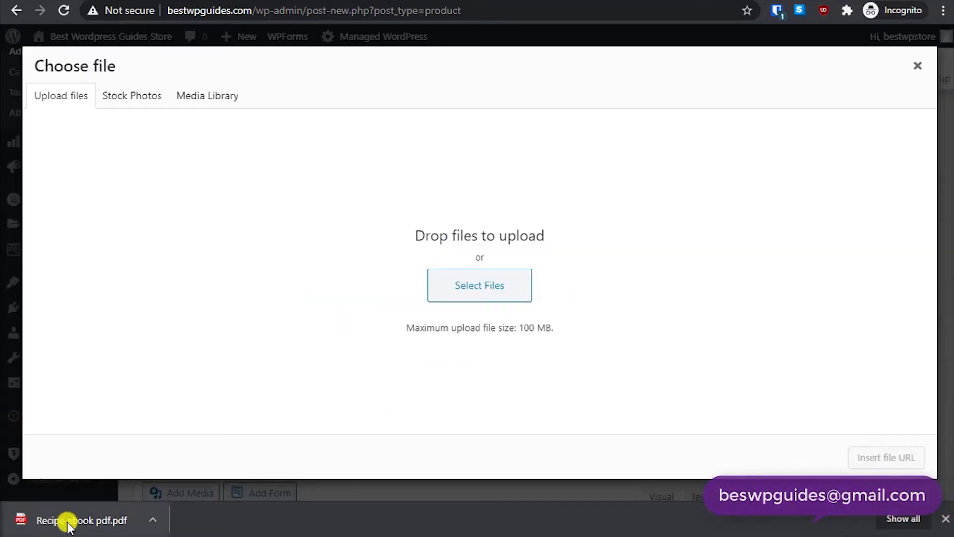
pyautogui.moveTo(68, 526); pyautogui.dragTo(444, 302)
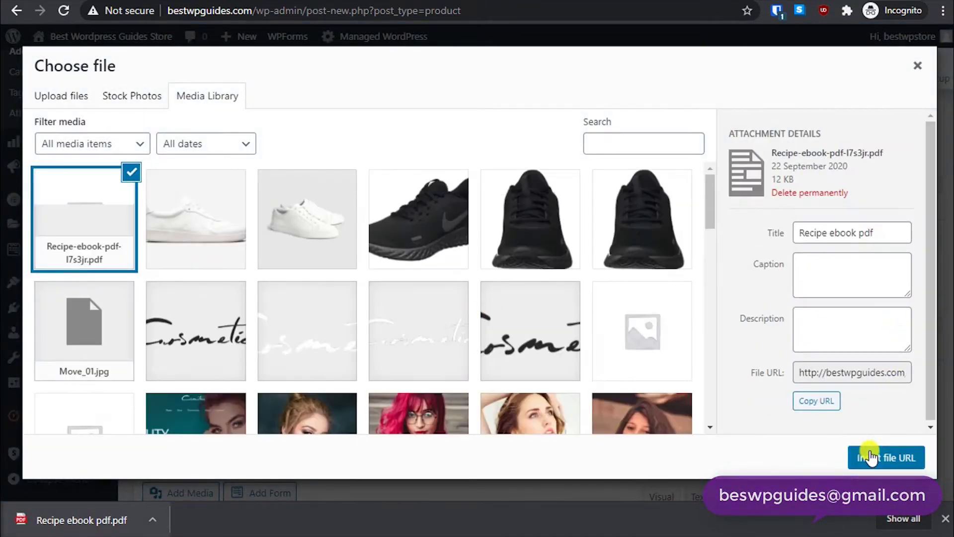
pyautogui.click(870, 456)
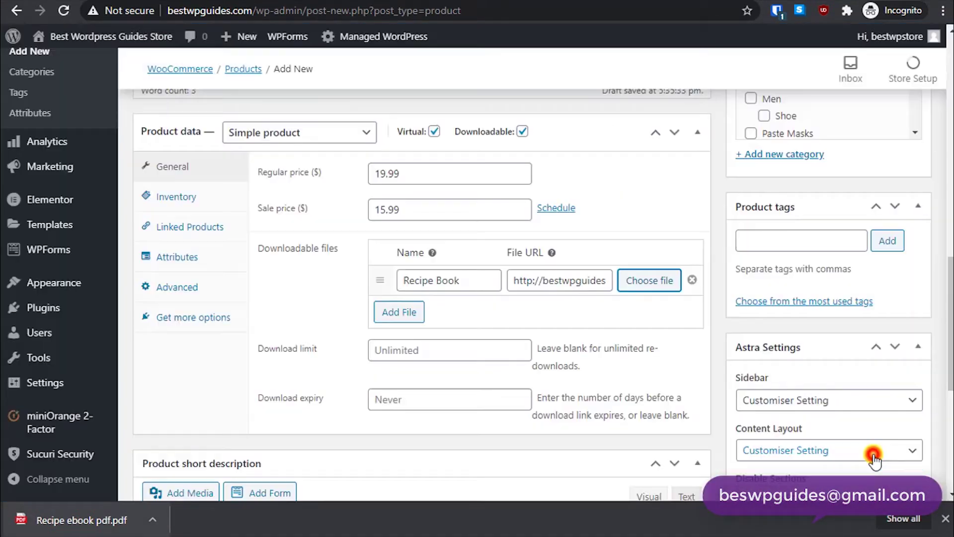
# - Set a download limit of 5 and a download expiry of 30 days
pyautogui.click(552, 278)
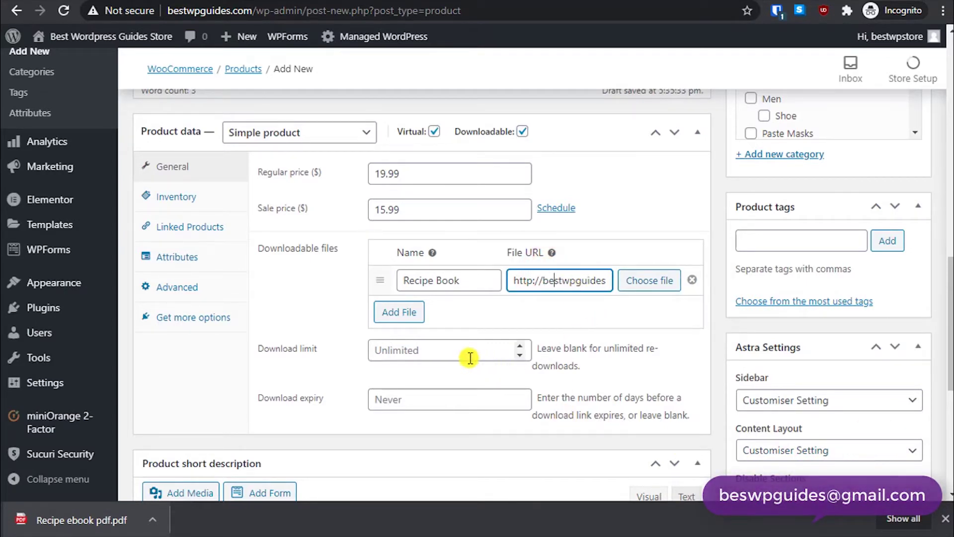
pyautogui.click(451, 350)
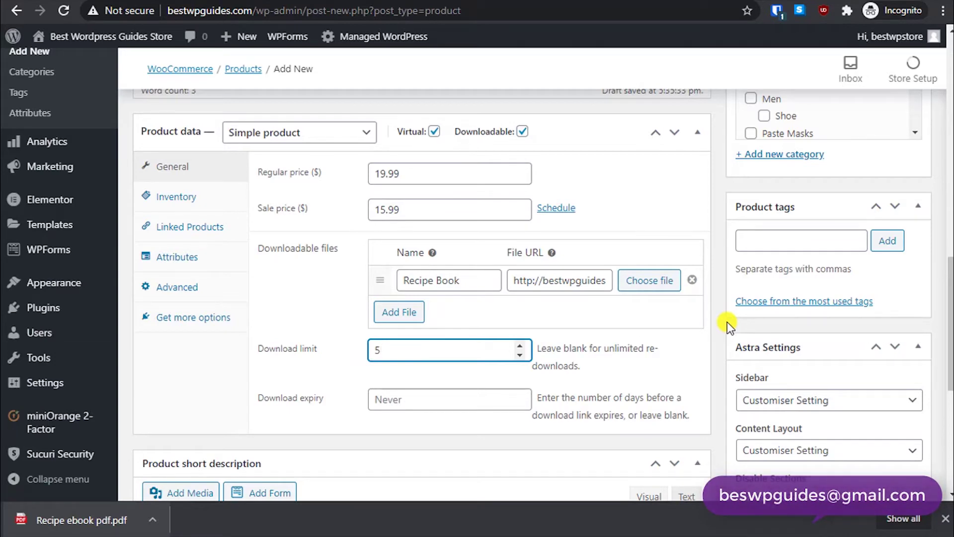
pyautogui.click(450, 402)
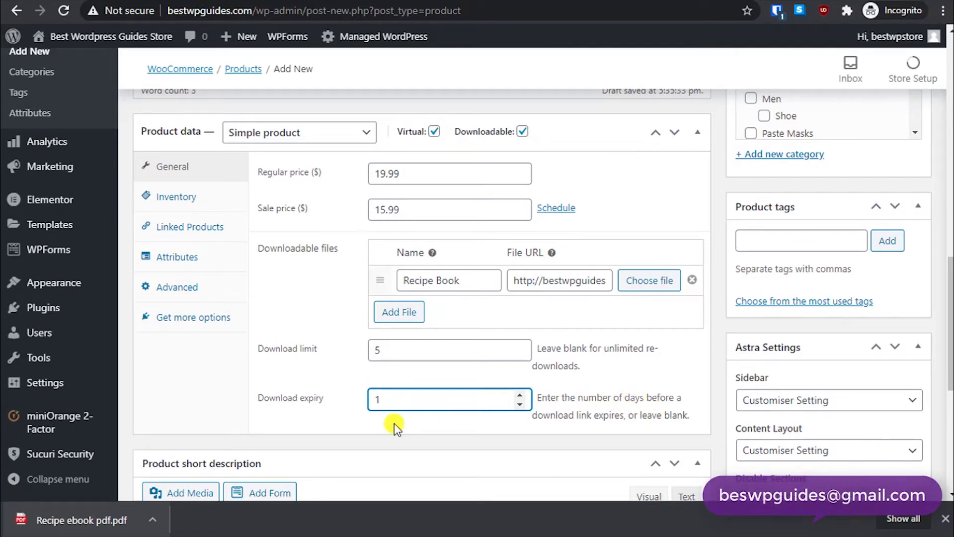
pyautogui.write('0')
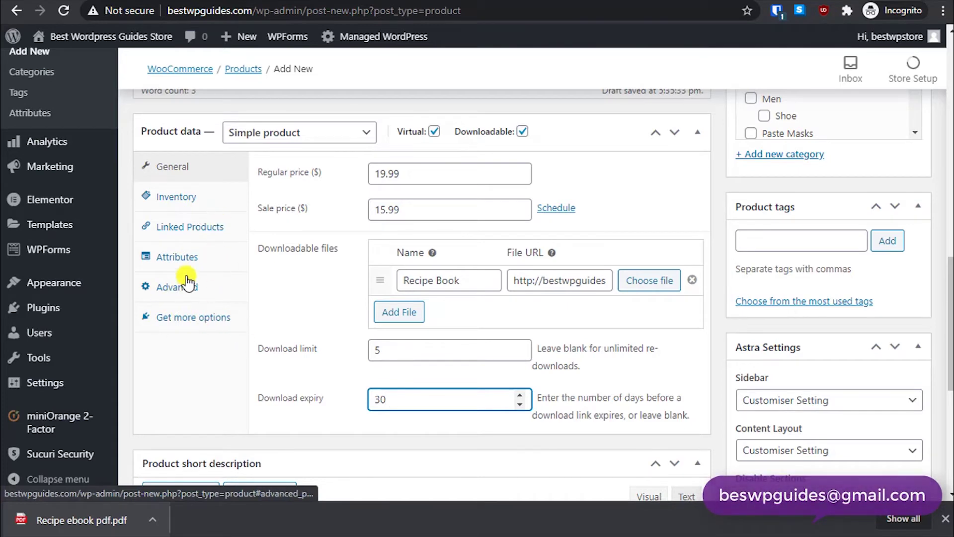
# - In Advanced settings, enter the purchase note 'Thank you for purchasing this book'
pyautogui.click(202, 228)
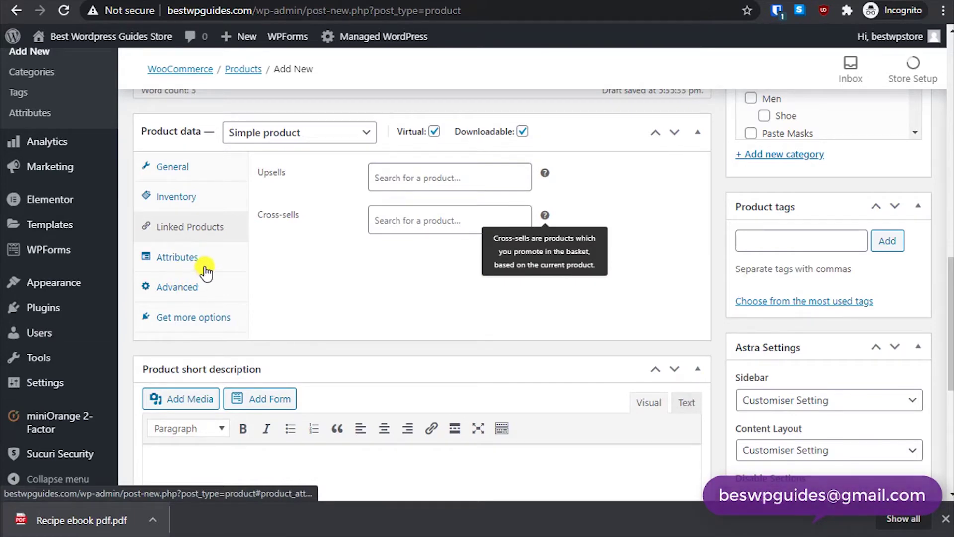
pyautogui.click(188, 288)
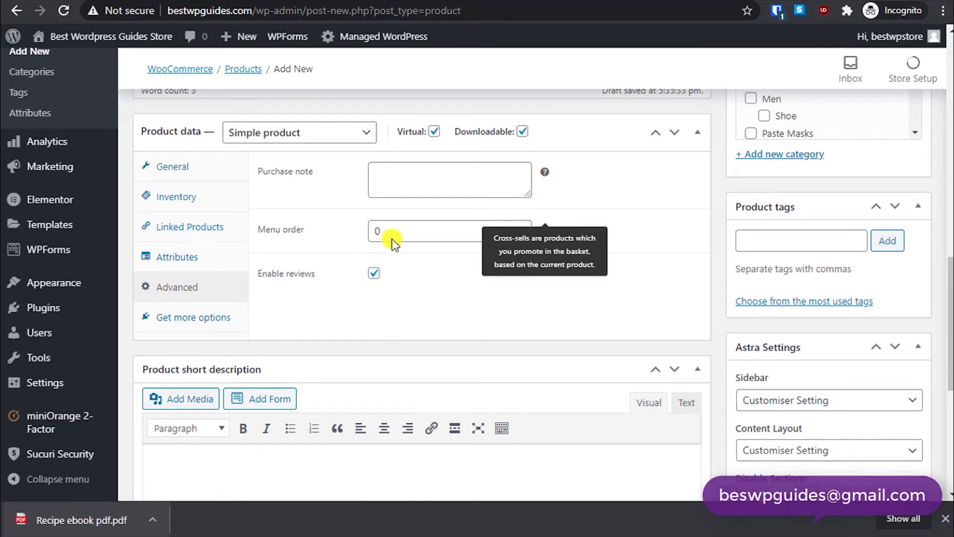
pyautogui.click(420, 189)
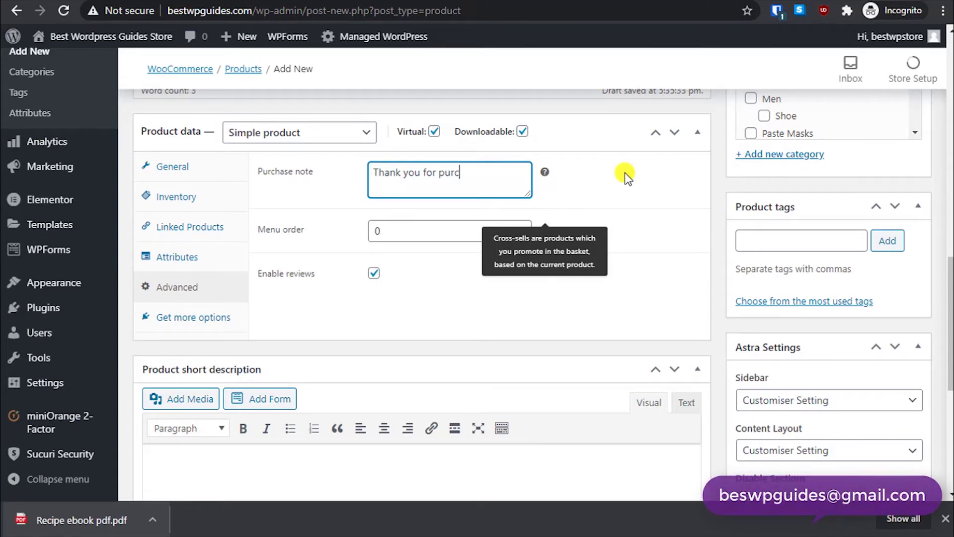
pyautogui.write('hasing this book.')
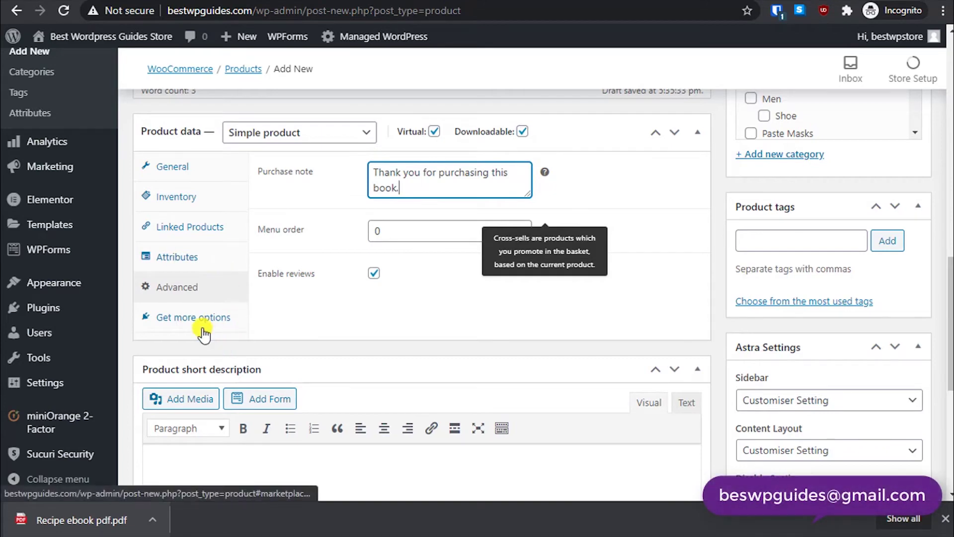
# - Tick Sold individually in the Inventory settings to allow one per order
pyautogui.click(199, 321)
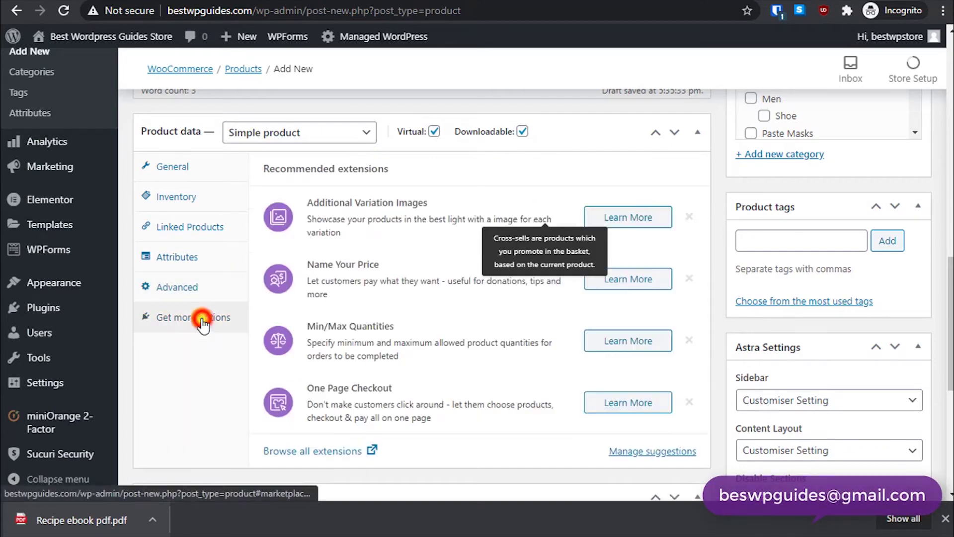
pyautogui.click(193, 297)
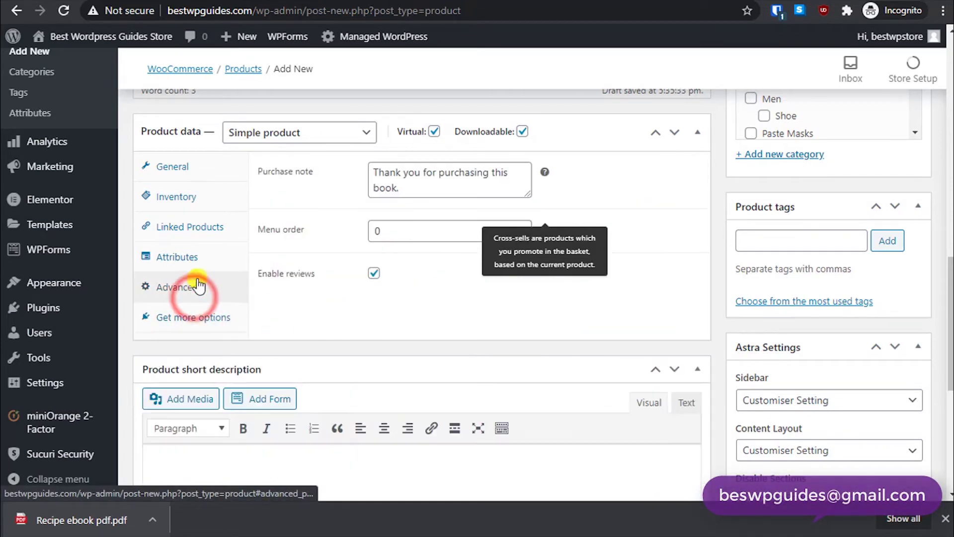
pyautogui.click(198, 310)
pyautogui.scroll(-2, 305, 366)
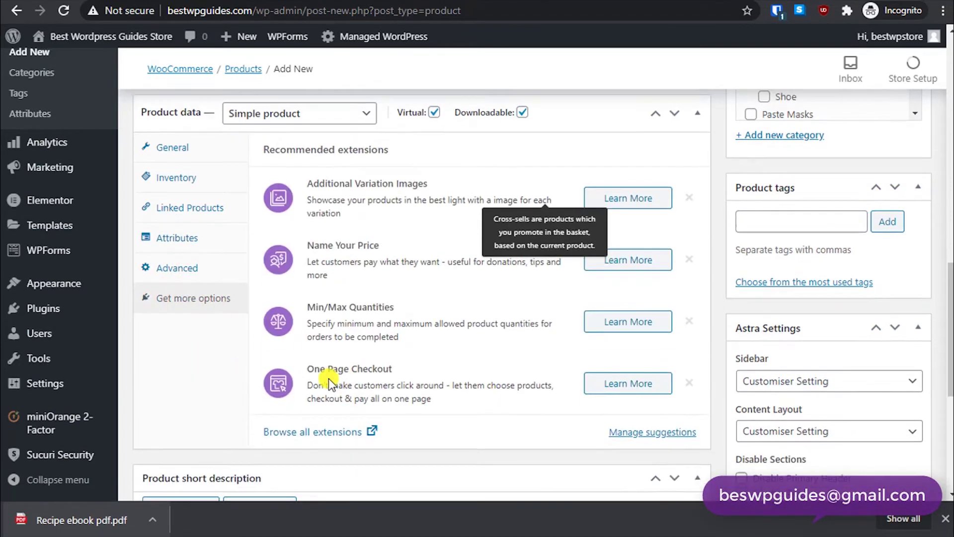
pyautogui.scroll(2, 121, 231)
pyautogui.click(181, 168)
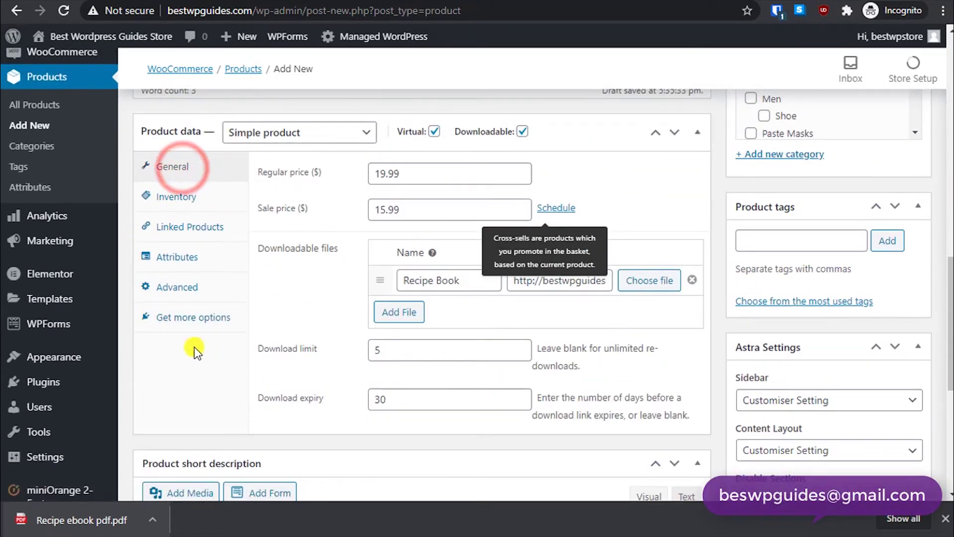
pyautogui.click(208, 202)
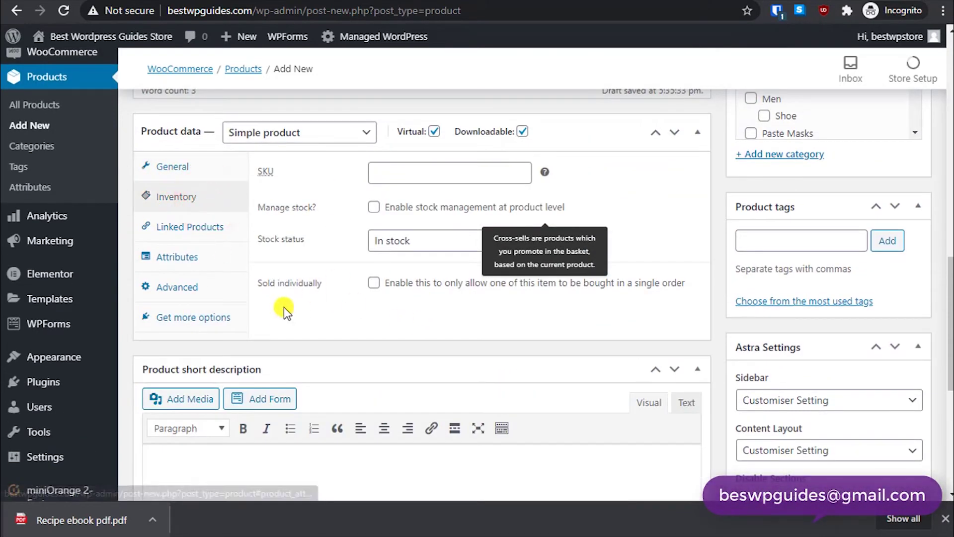
pyautogui.click(605, 306)
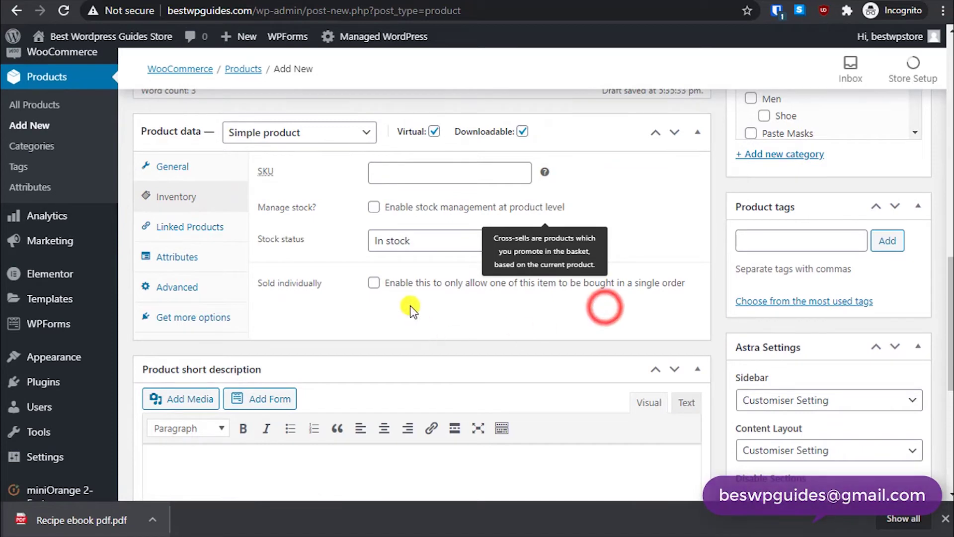
pyautogui.click(375, 286)
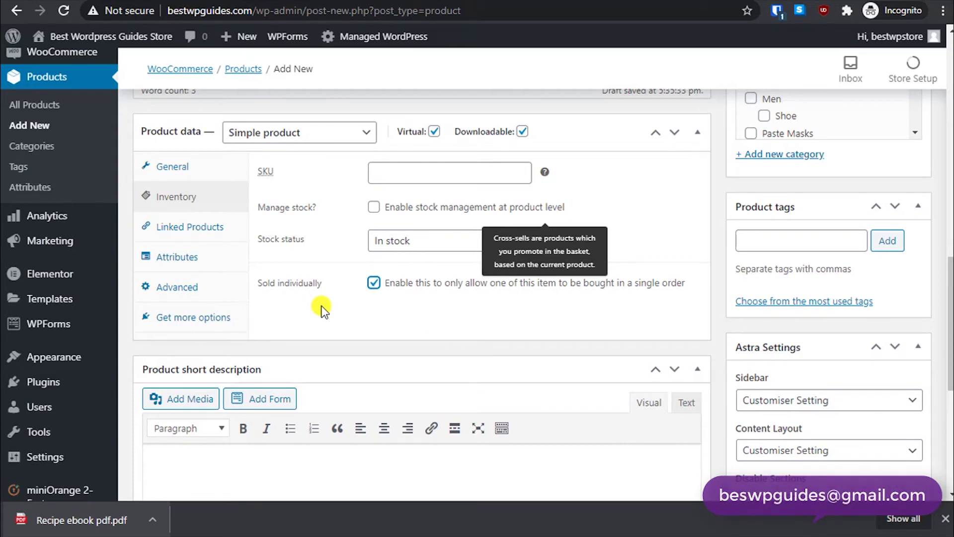
pyautogui.scroll(-2, 376, 283)
pyautogui.scroll(-2, 424, 305)
# - Write 'Short ebook description.' in the product short description editor
pyautogui.click(354, 362)
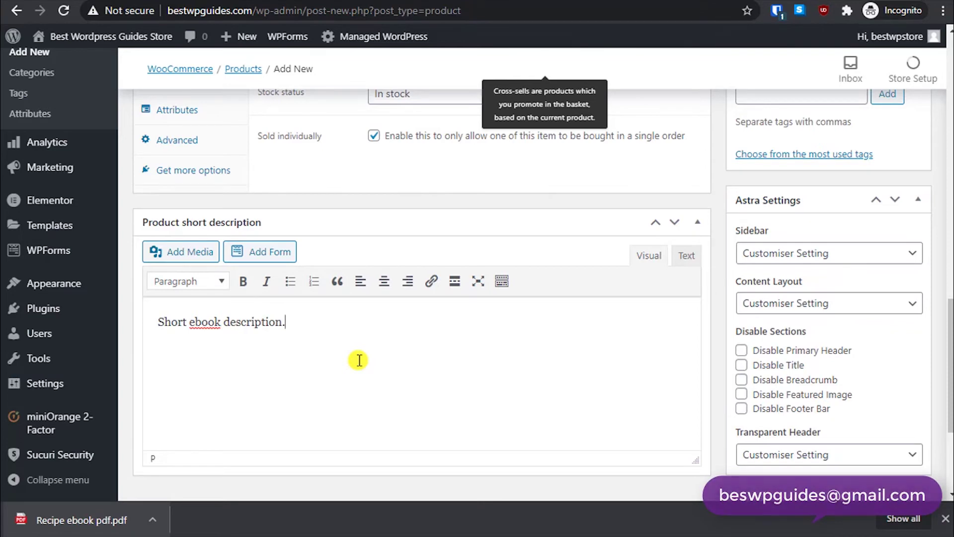
pyautogui.scroll(-4, 365, 359)
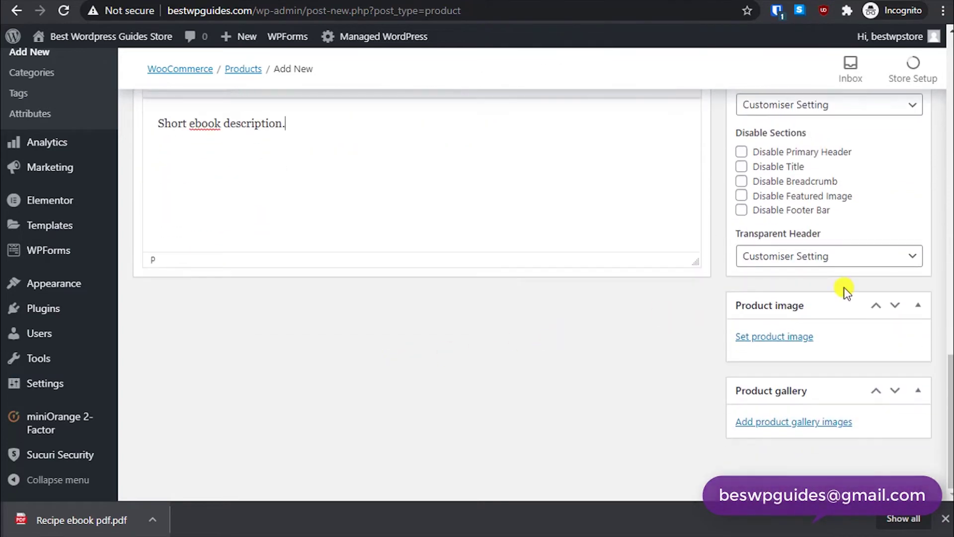
# - Upload how-to-write-your-own-profitable-ebook.jpg from the images folder to the media library
pyautogui.click(784, 335)
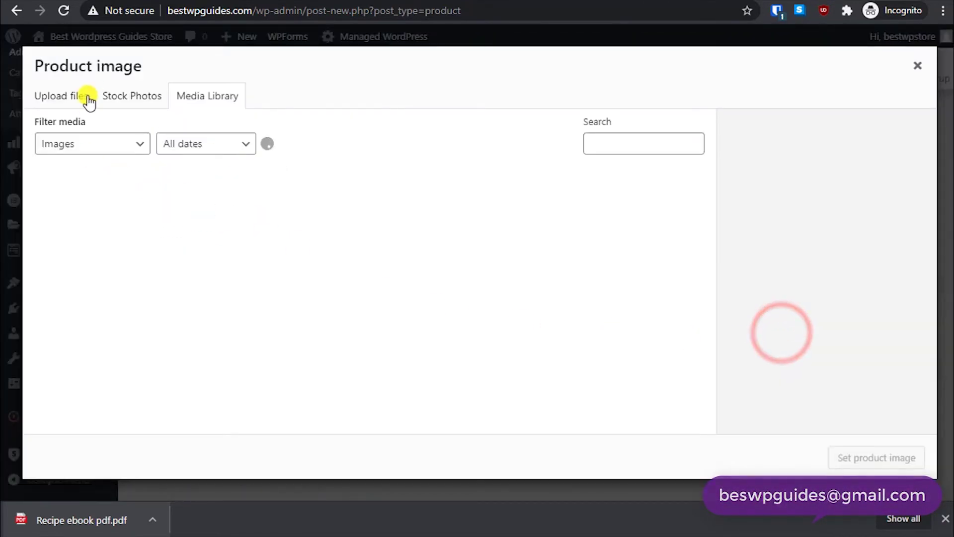
pyautogui.click(61, 98)
pyautogui.click(512, 273)
pyautogui.click(50, 172)
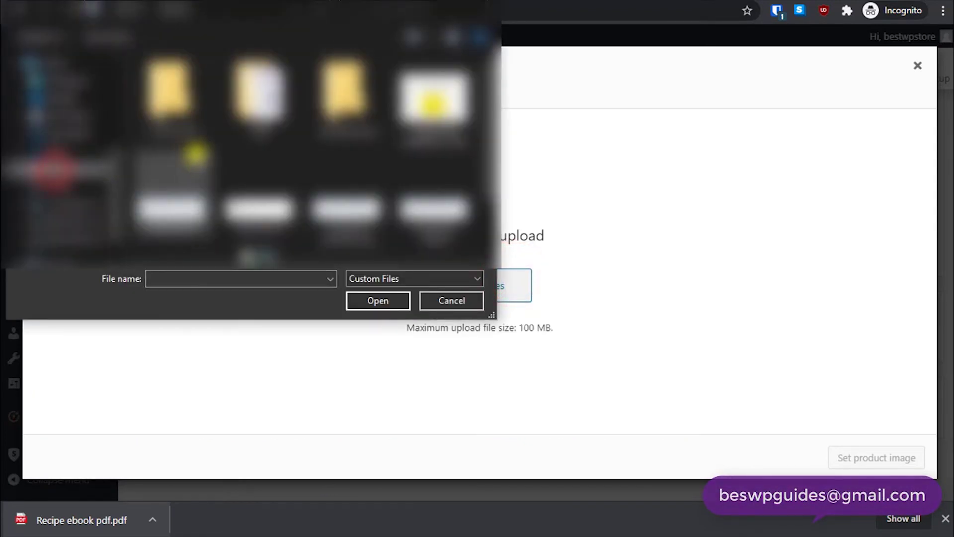
pyautogui.doubleClick(259, 89)
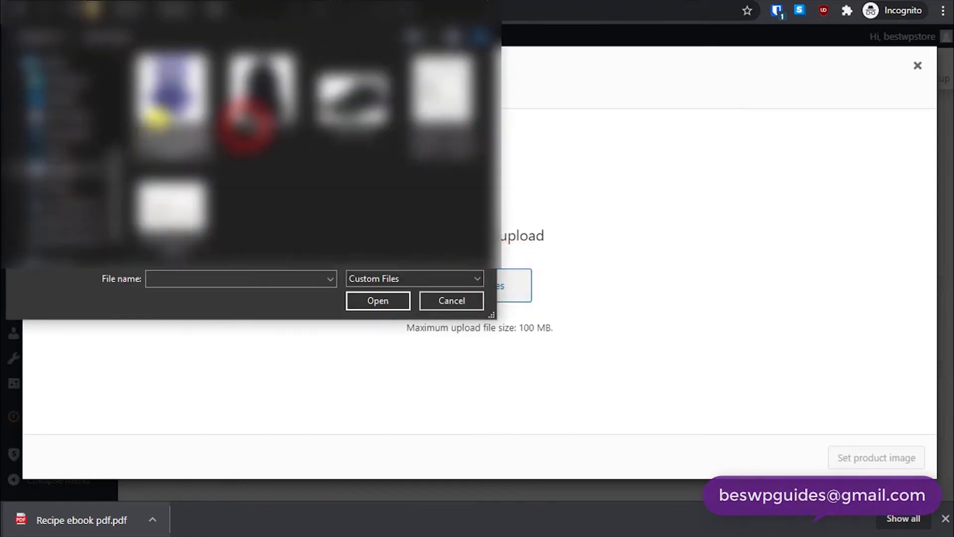
pyautogui.click(171, 104)
pyautogui.click(375, 300)
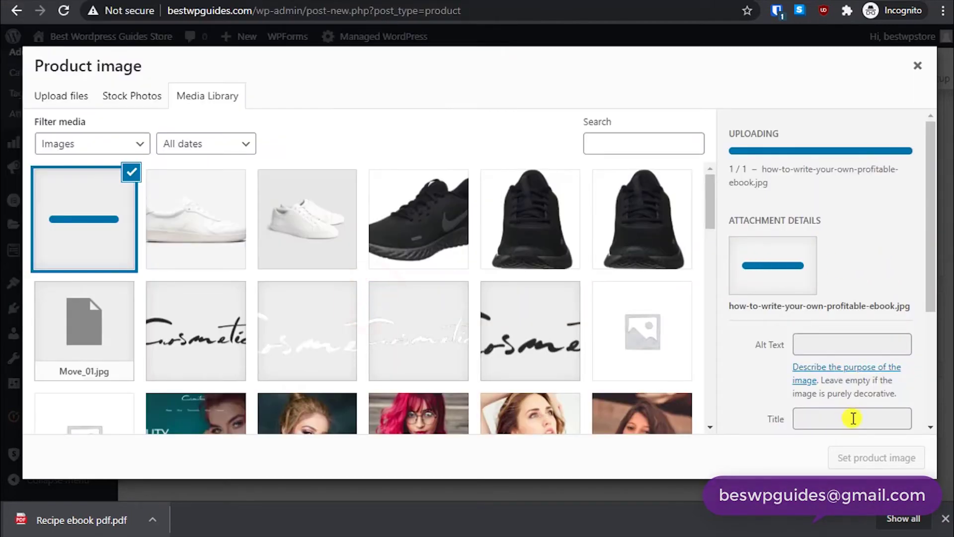
# - Set the uploaded ebook cover as the Recipe Book's product image
pyautogui.click(884, 456)
pyautogui.scroll(-4, 690, 376)
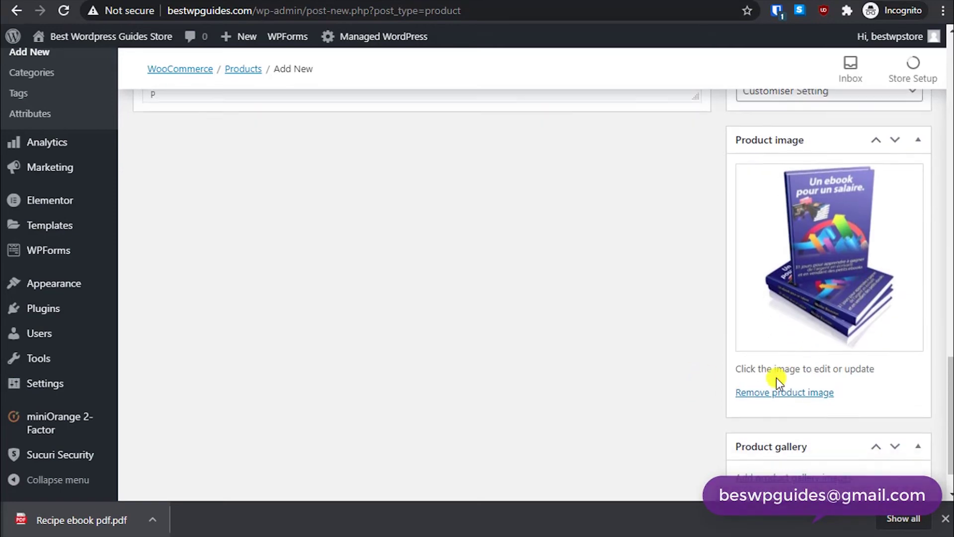
pyautogui.scroll(13, 650, 370)
pyautogui.scroll(-12, 650, 370)
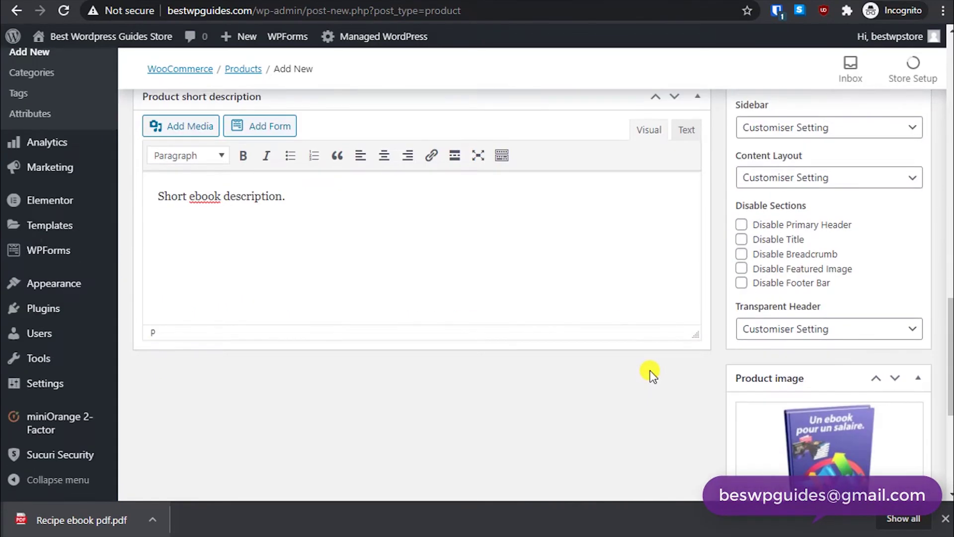
pyautogui.scroll(-1, 660, 394)
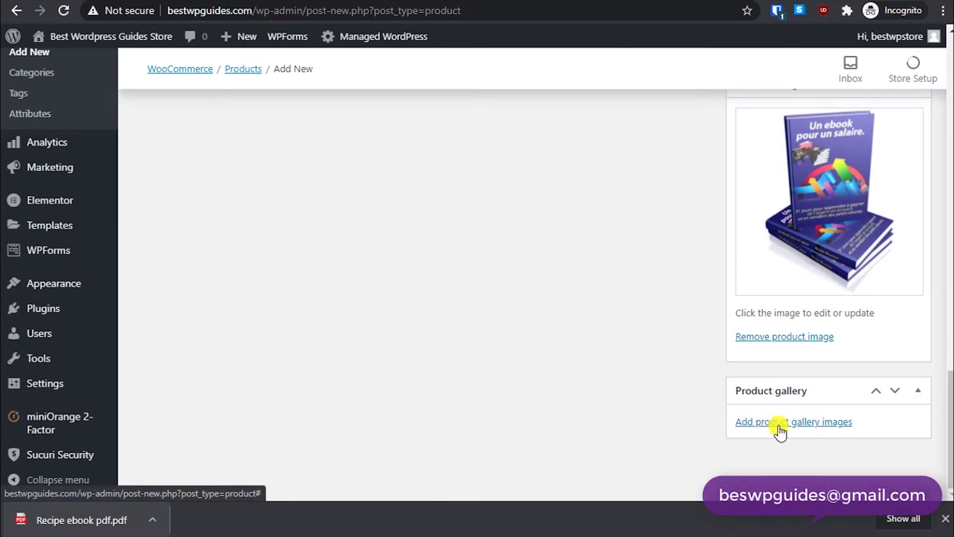
pyautogui.scroll(6, 676, 403)
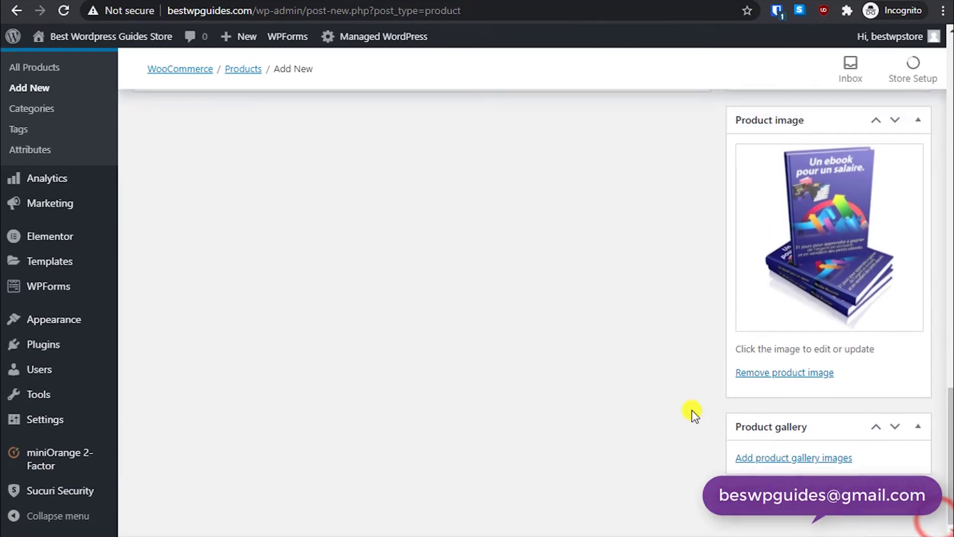
# - Create a top-level 'Book' product category with no parent
pyautogui.scroll(15, 670, 390)
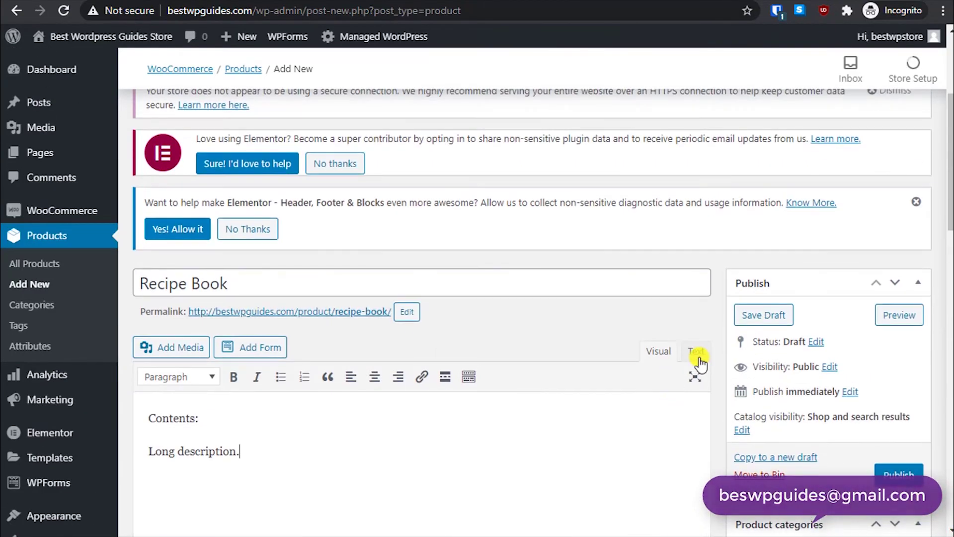
pyautogui.scroll(-3, 765, 377)
pyautogui.scroll(-3, 822, 392)
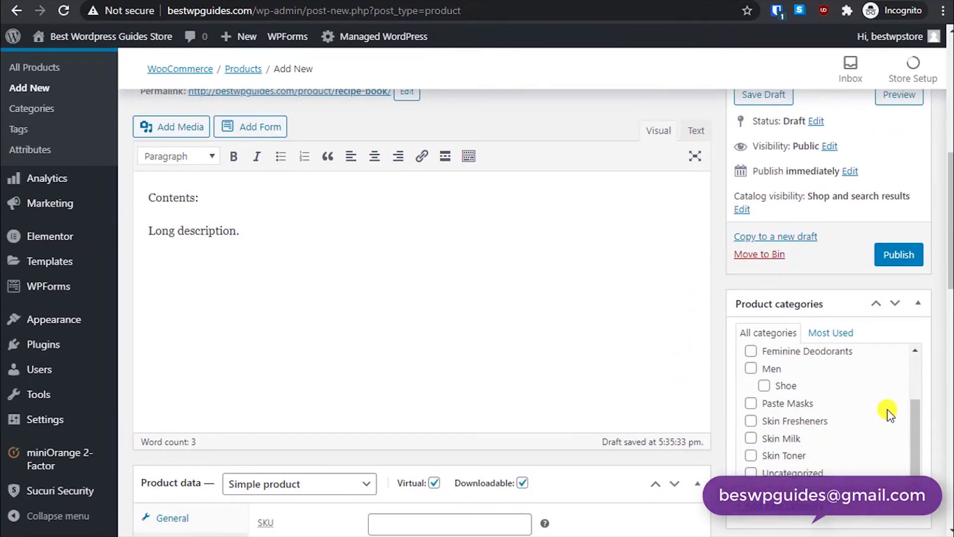
pyautogui.scroll(-5, 845, 398)
pyautogui.scroll(2, 785, 239)
pyautogui.click(788, 357)
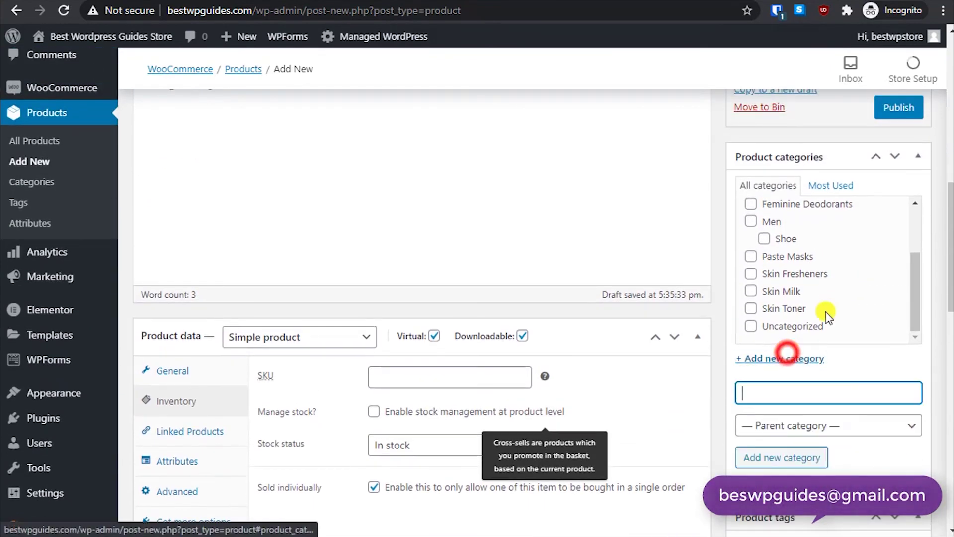
pyautogui.write('Book')
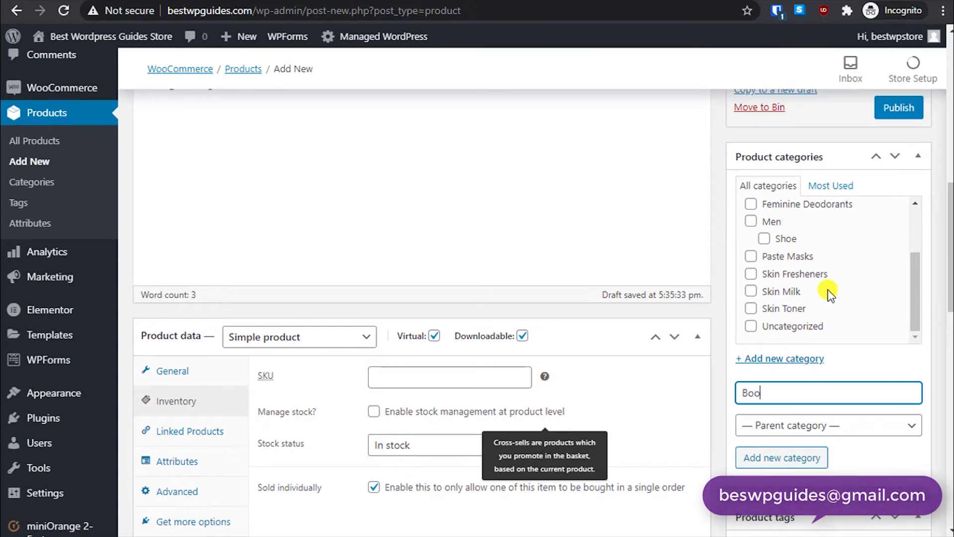
pyautogui.click(792, 425)
pyautogui.click(852, 454)
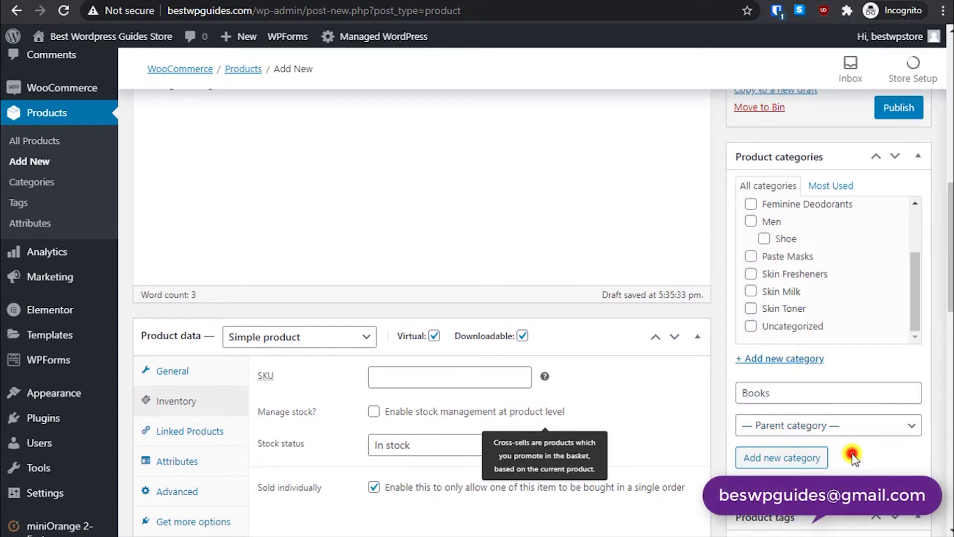
pyautogui.click(761, 457)
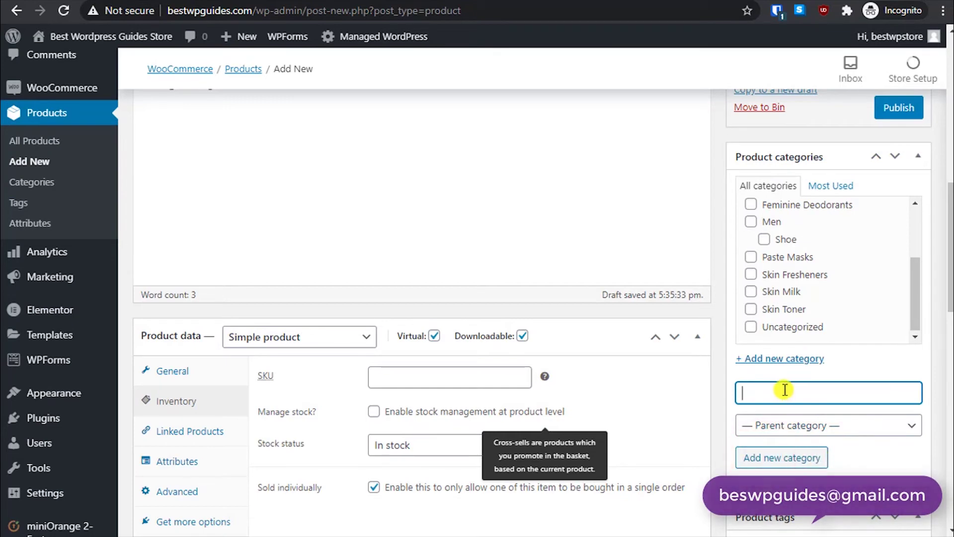
# - Create the 'Recipe Books' subcategory with Books as its parent
pyautogui.write('Recipe Book')
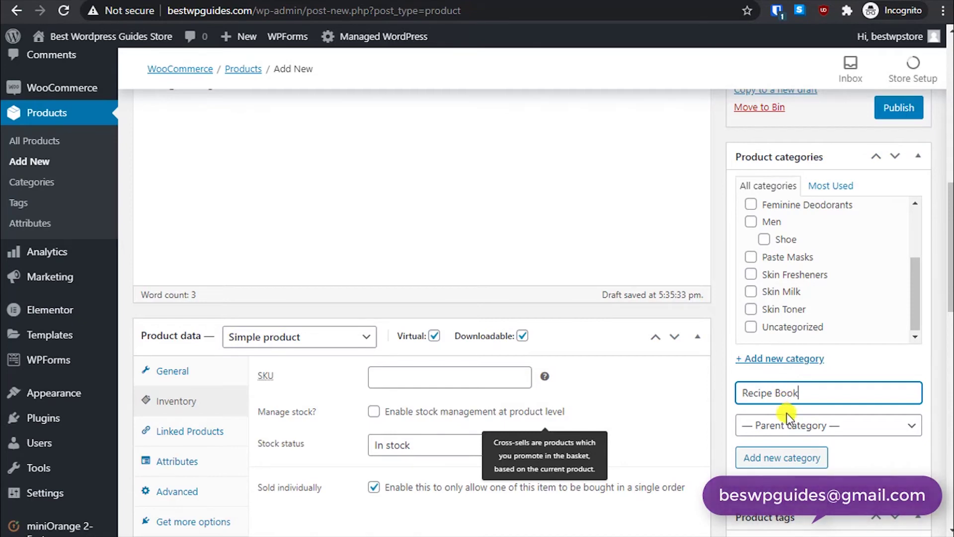
pyautogui.click(797, 425)
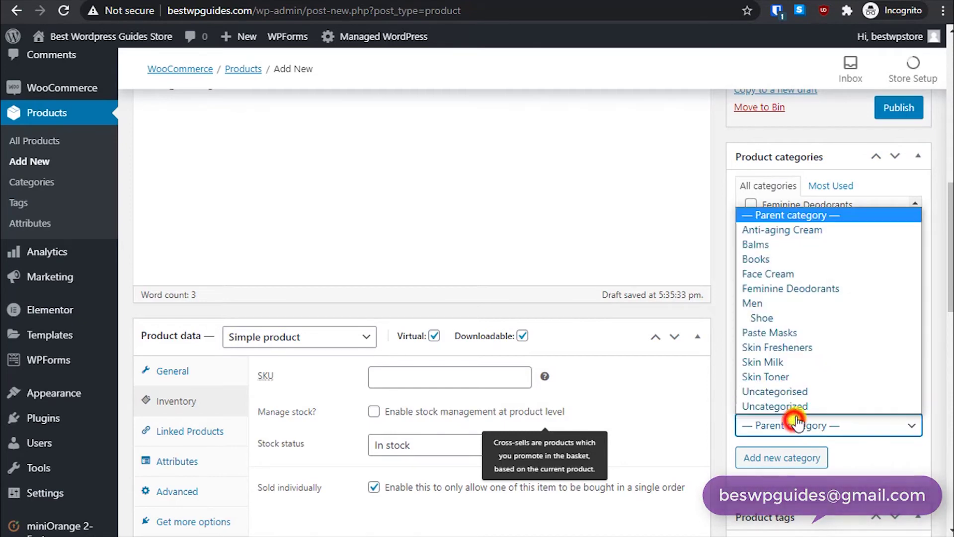
pyautogui.click(783, 257)
pyautogui.click(803, 394)
pyautogui.write('s')
pyautogui.click(800, 457)
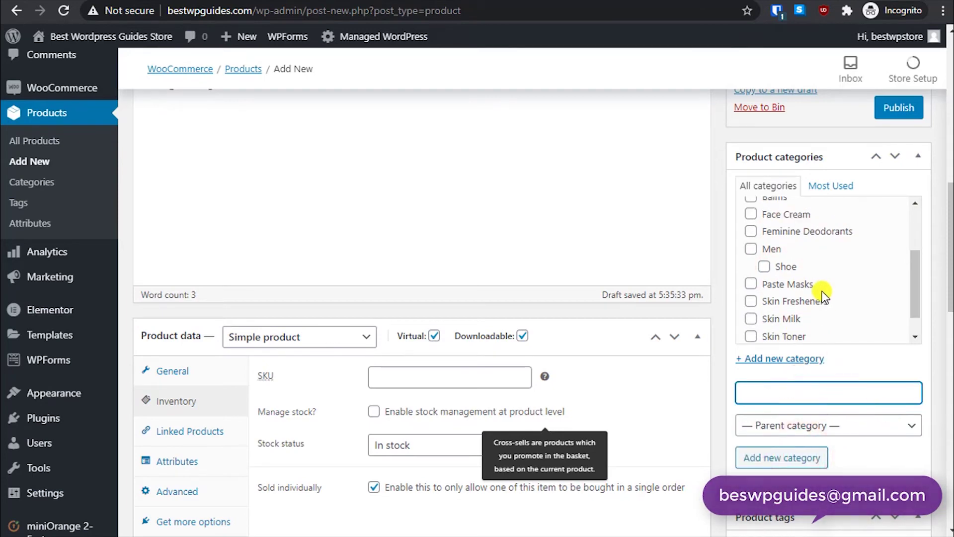
pyautogui.scroll(5, 822, 291)
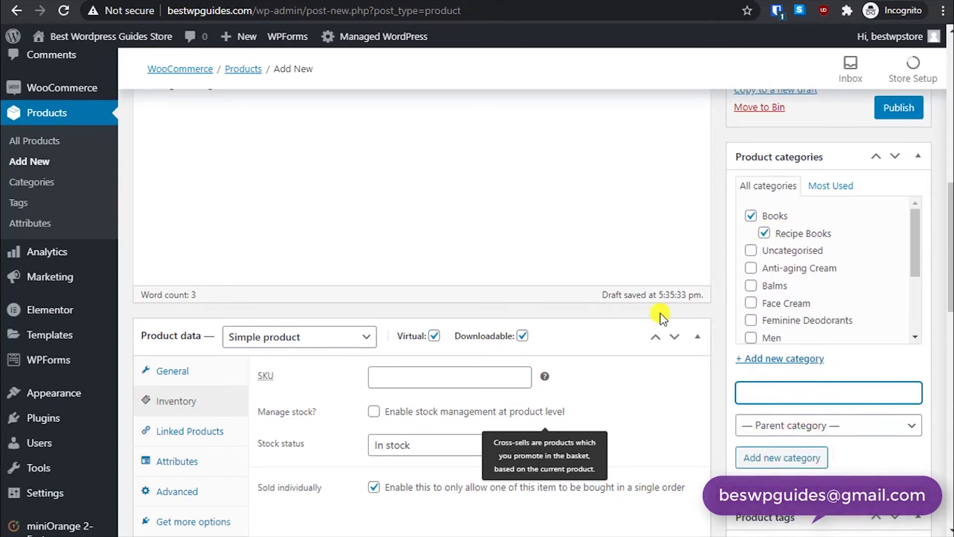
# - Add the product tags 'recipe book', 'pdf' and 'ebook'
pyautogui.scroll(3, 664, 310)
pyautogui.scroll(-5, 695, 332)
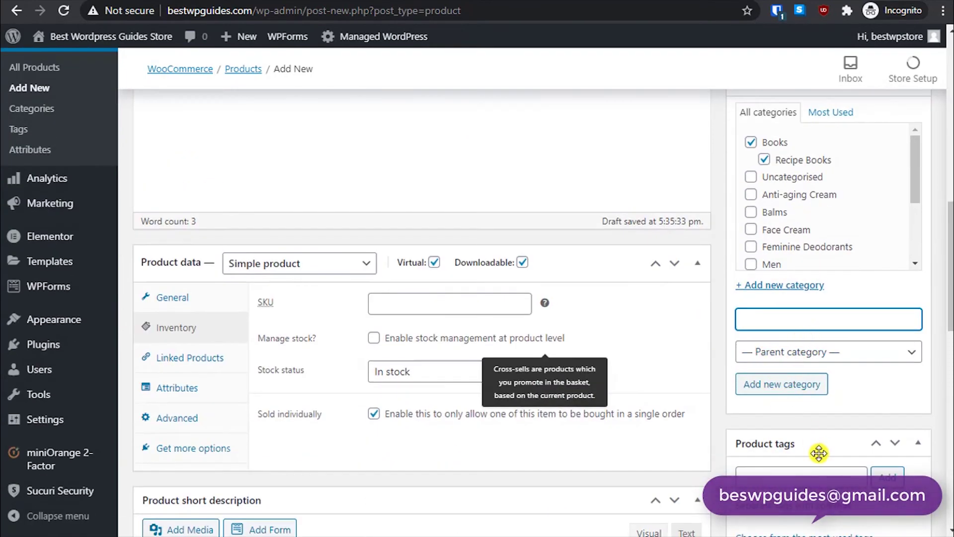
pyautogui.click(795, 478)
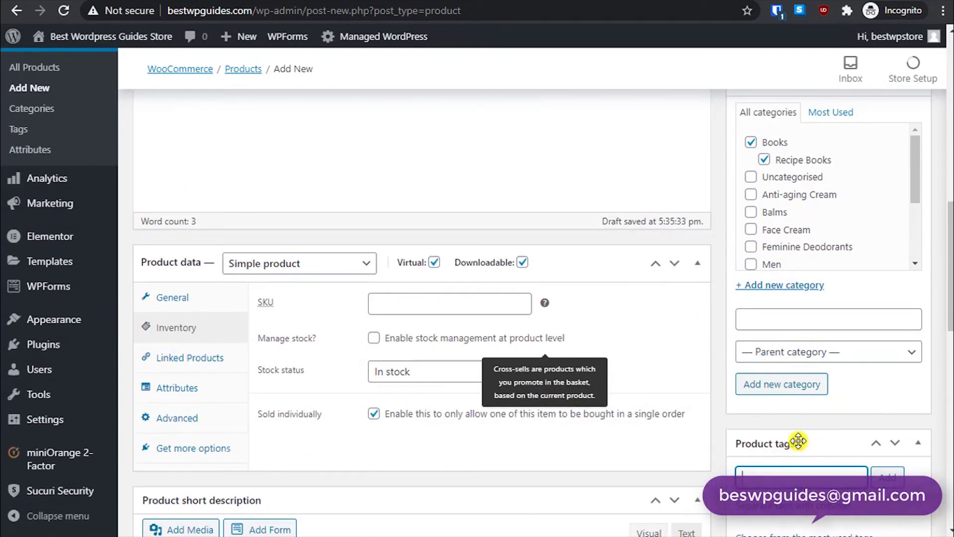
pyautogui.write('recipe')
pyautogui.write('book,pdf,ebook')
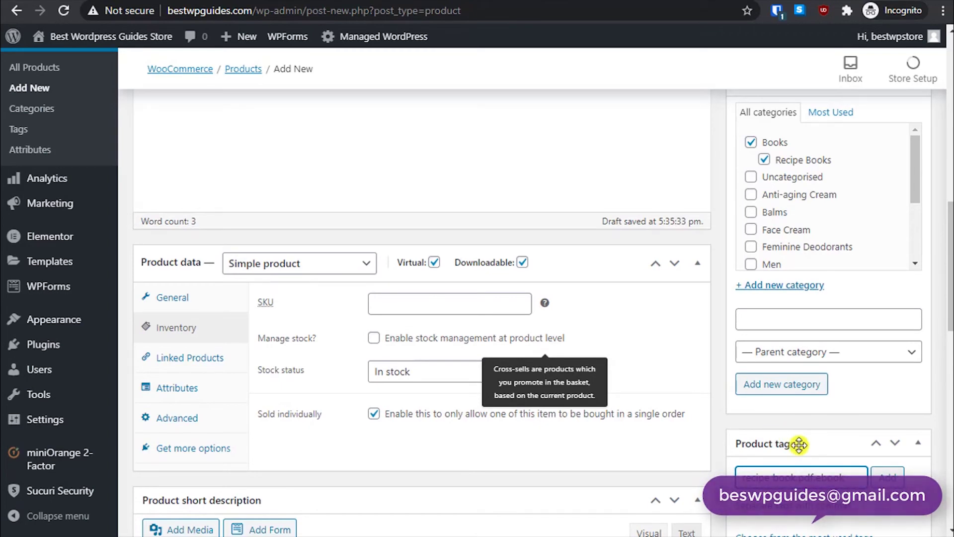
pyautogui.press('Return')
pyautogui.scroll(6, 709, 437)
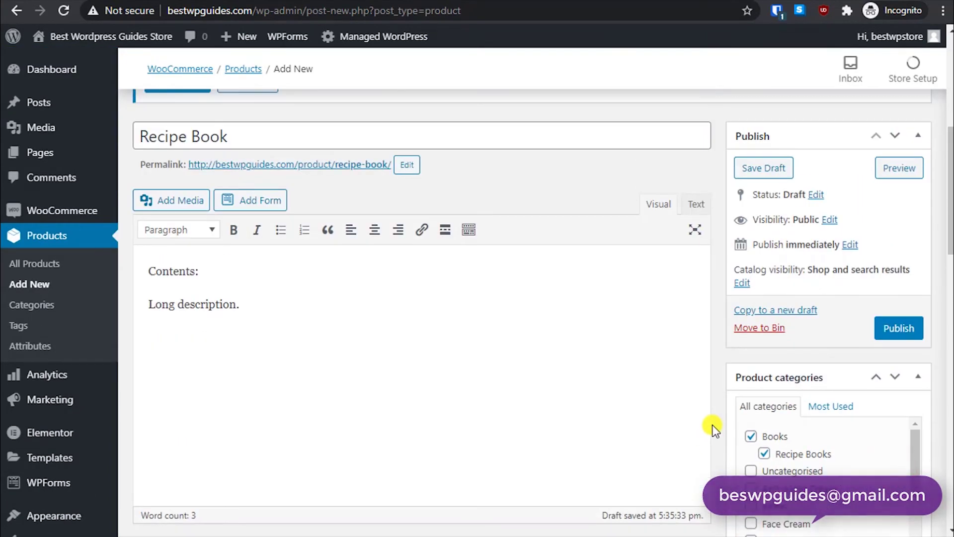
# - Publish the Recipe Book product
pyautogui.click(905, 330)
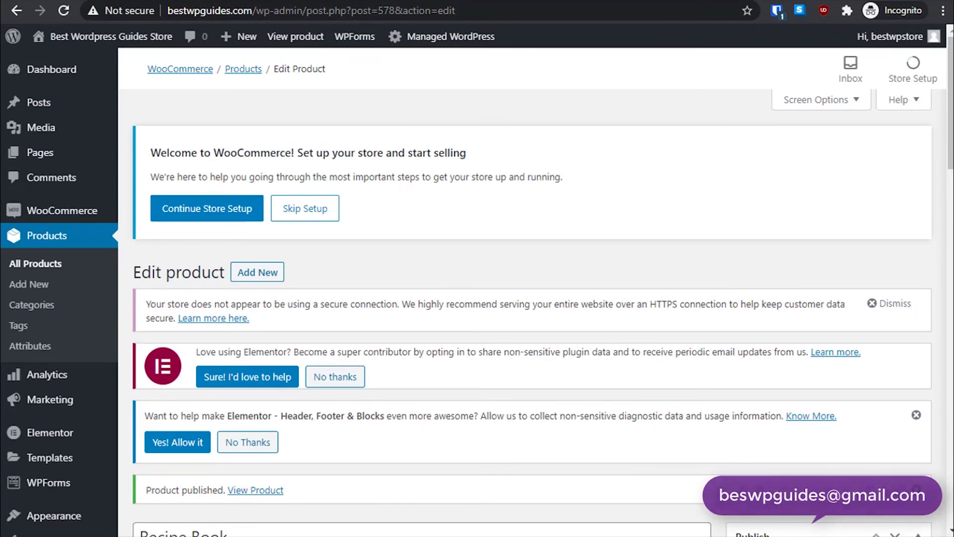
pyautogui.click(407, 1)
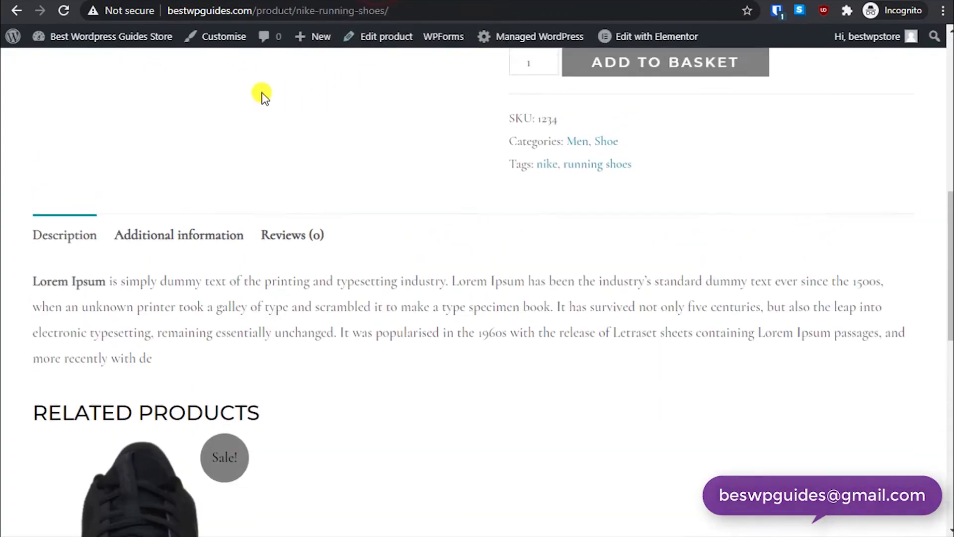
pyautogui.scroll(6, 263, 95)
# - Return to the Recipe Book edit page and open the published product on the storefront
pyautogui.click(265, 1)
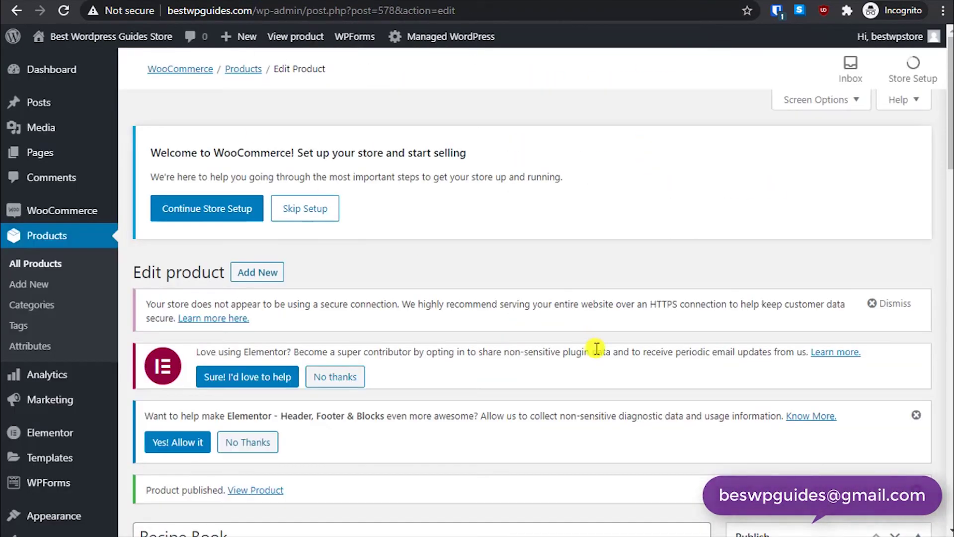
pyautogui.scroll(-7, 596, 349)
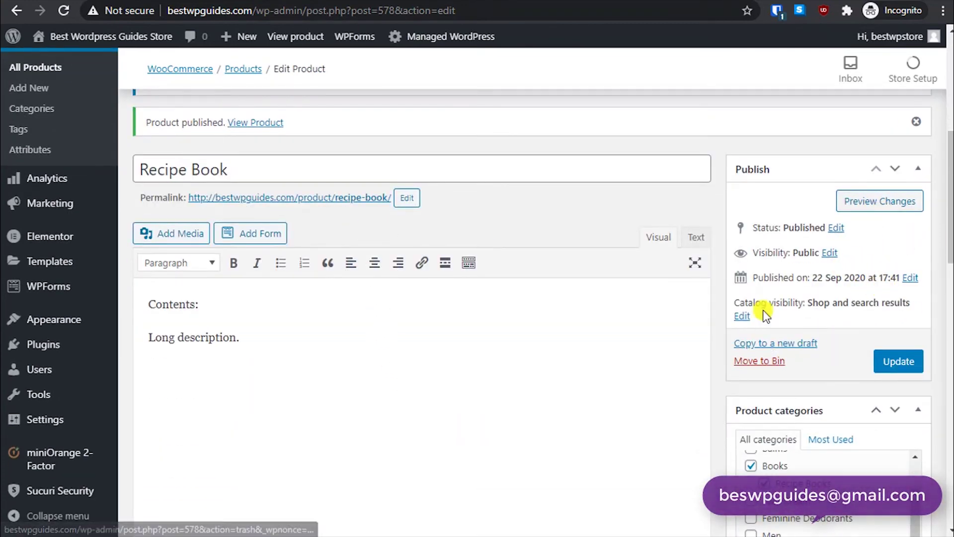
pyautogui.click(241, 120)
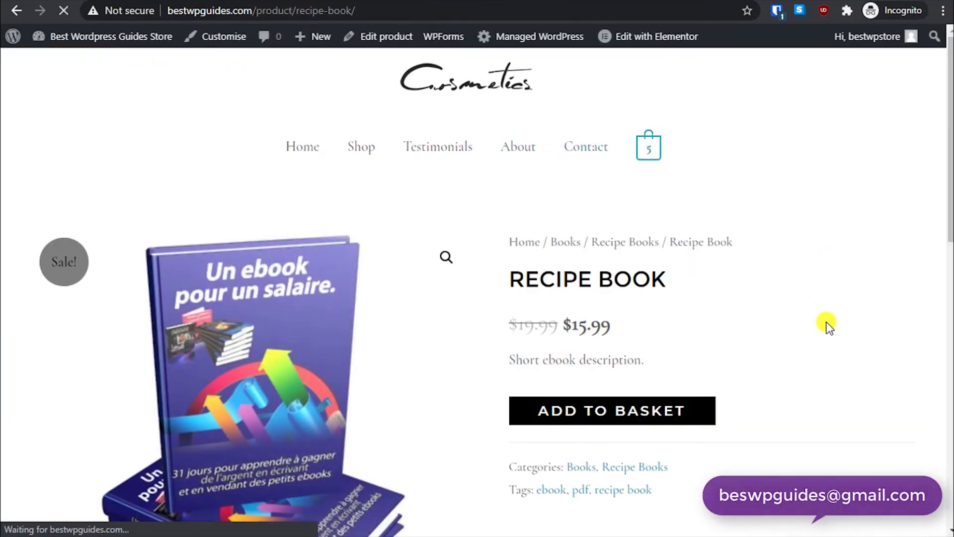
# - Check the live page's title, $19.99-to-$15.99 sale price and 'Short ebook description.'
pyautogui.scroll(-1, 731, 323)
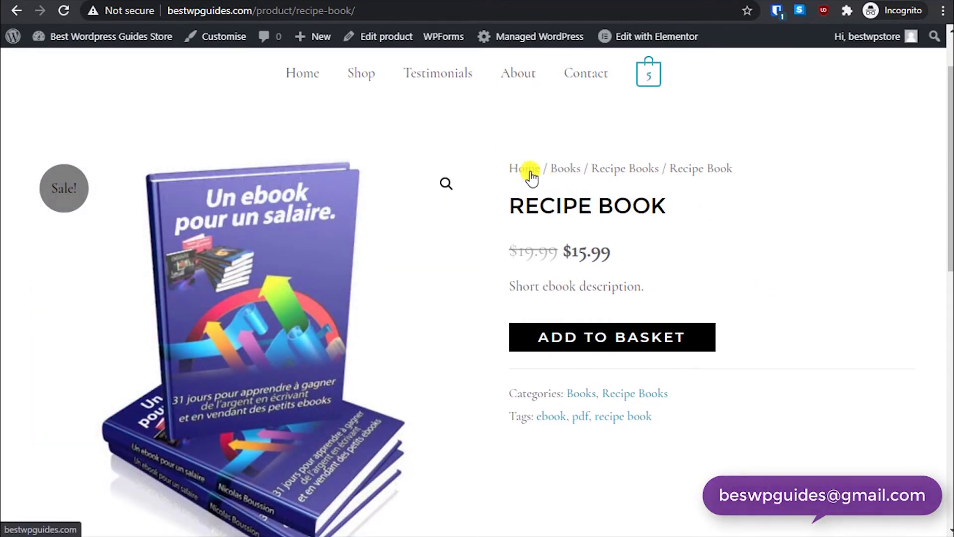
pyautogui.scroll(-1, 748, 228)
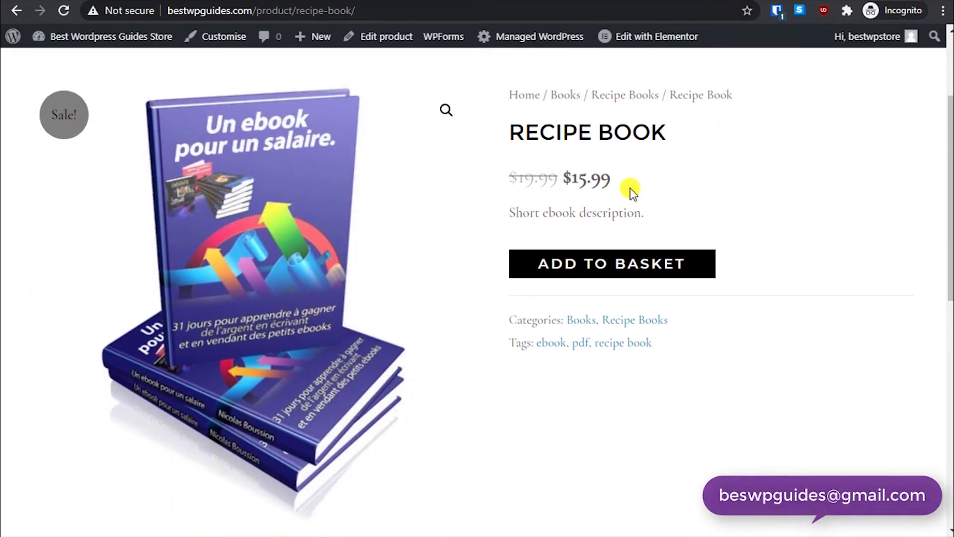
pyautogui.moveTo(558, 139); pyautogui.dragTo(431, 207)
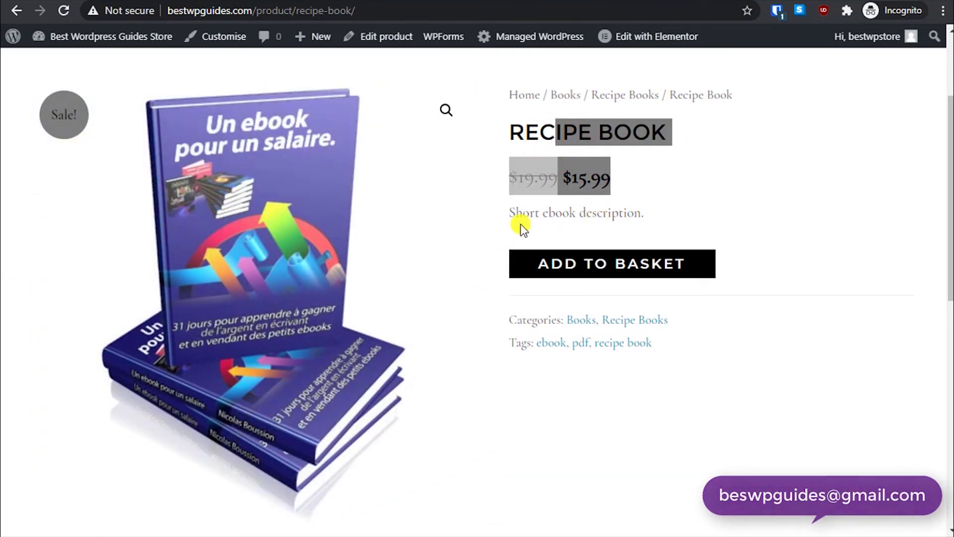
pyautogui.moveTo(516, 218); pyautogui.dragTo(649, 216)
pyautogui.click(649, 216)
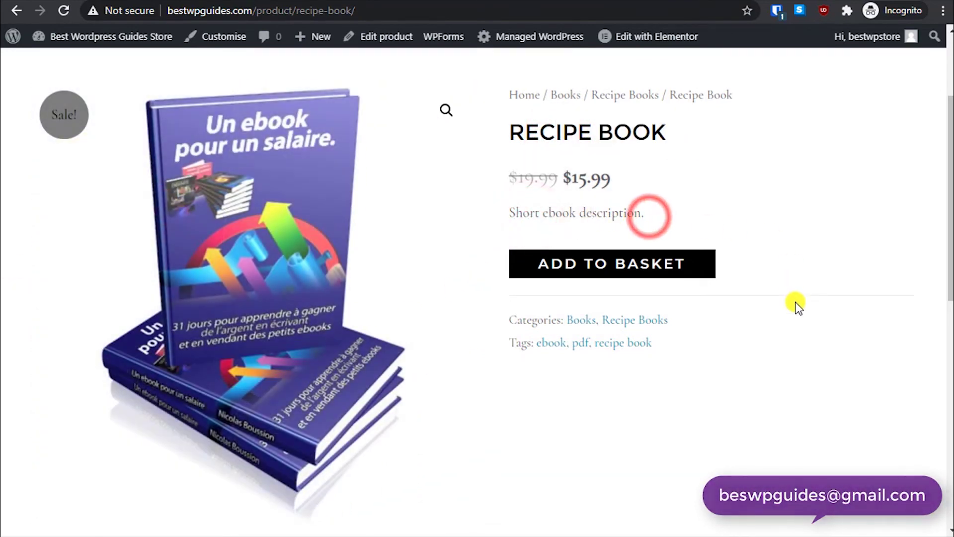
# - Check the long description, then start a review with a four-star rating
pyautogui.scroll(-9, 799, 318)
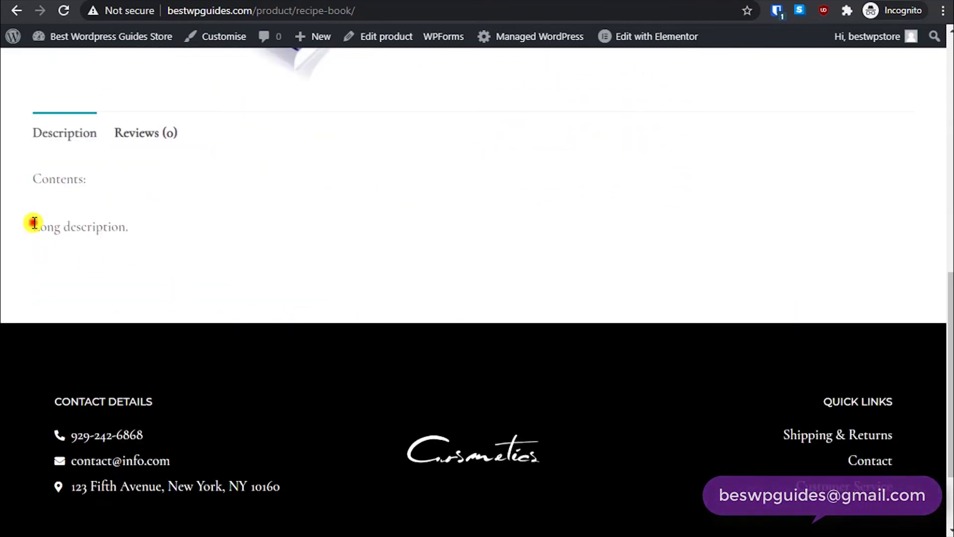
pyautogui.moveTo(34, 222); pyautogui.dragTo(168, 247)
pyautogui.click(167, 243)
pyautogui.click(136, 130)
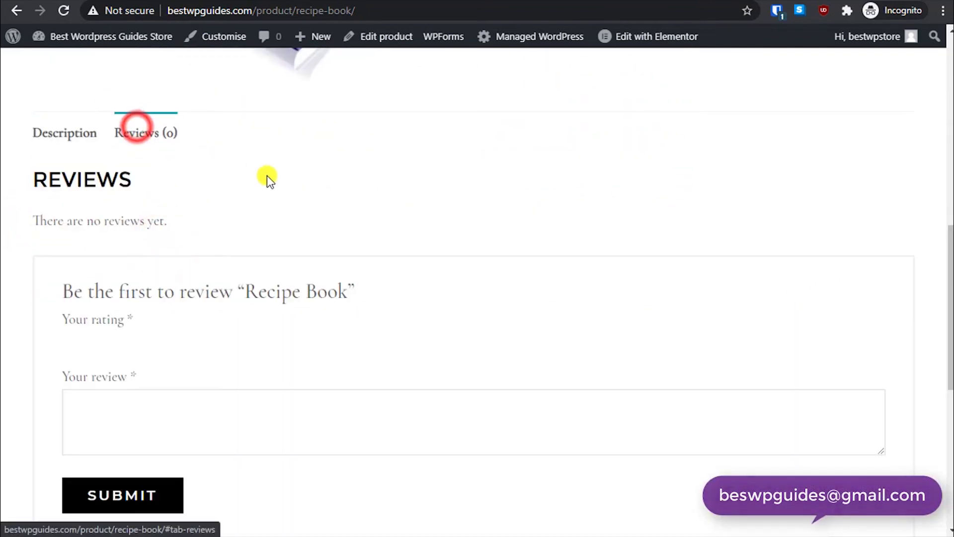
pyautogui.scroll(-3, 302, 234)
pyautogui.click(210, 252)
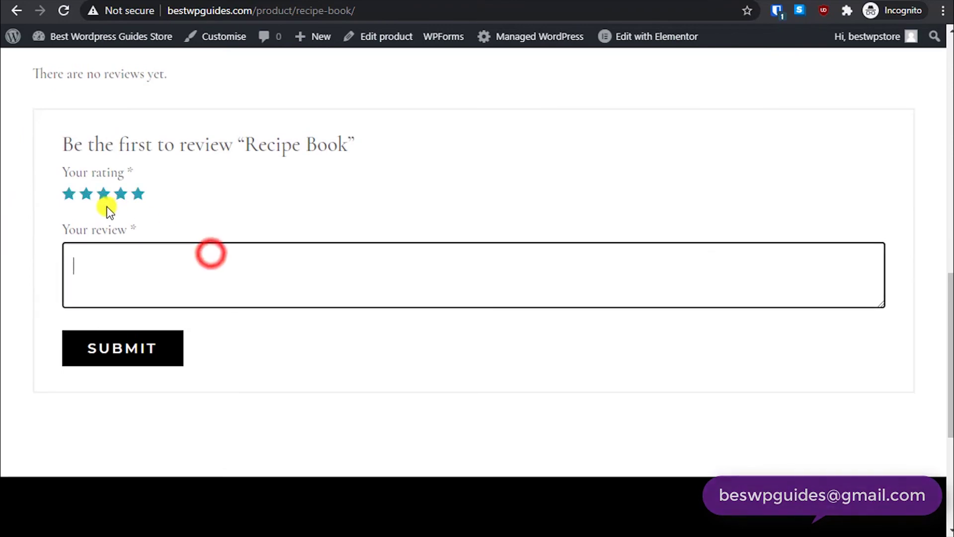
pyautogui.click(122, 199)
pyautogui.click(122, 198)
# - Write the review text 'Best book available!' and submit it
pyautogui.scroll(10, 469, 235)
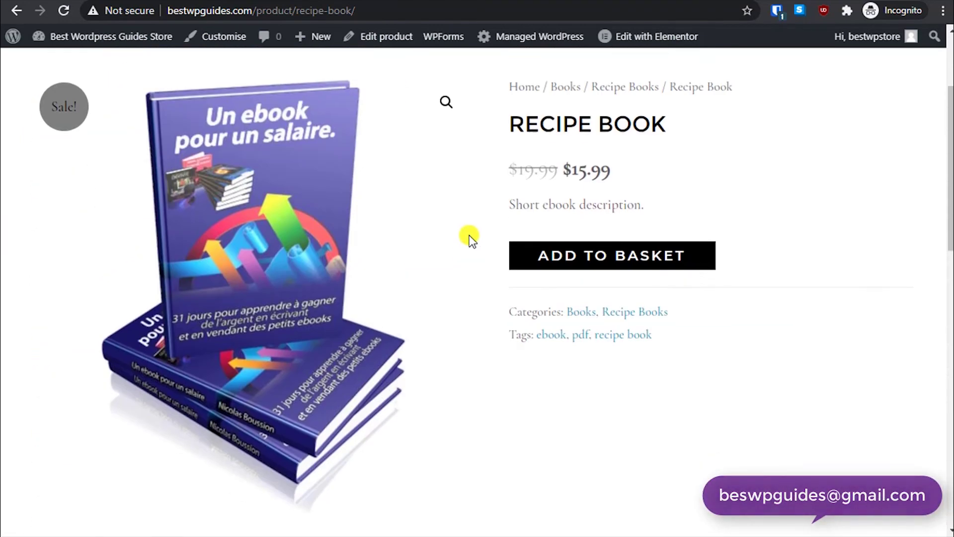
pyautogui.scroll(-10, 469, 234)
pyautogui.click(252, 359)
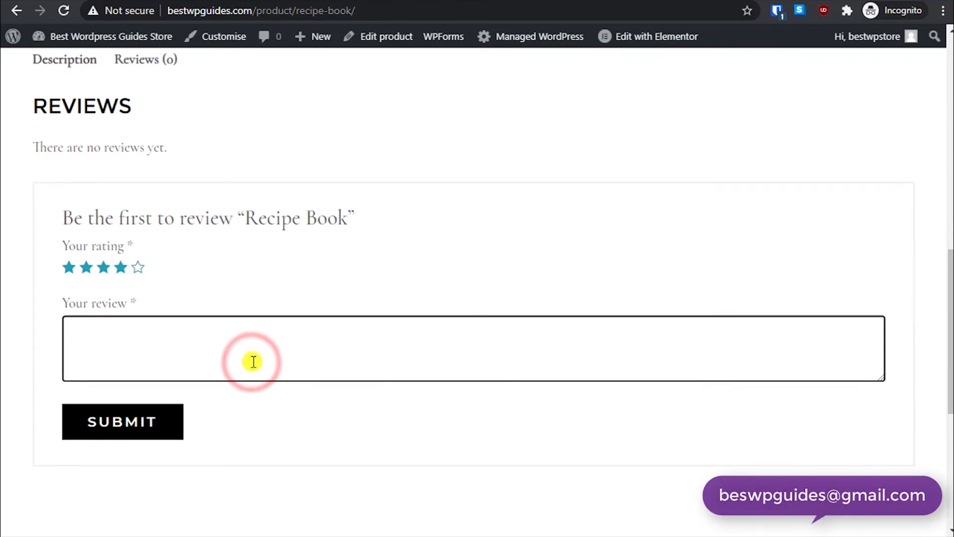
pyautogui.write('Best book availab')
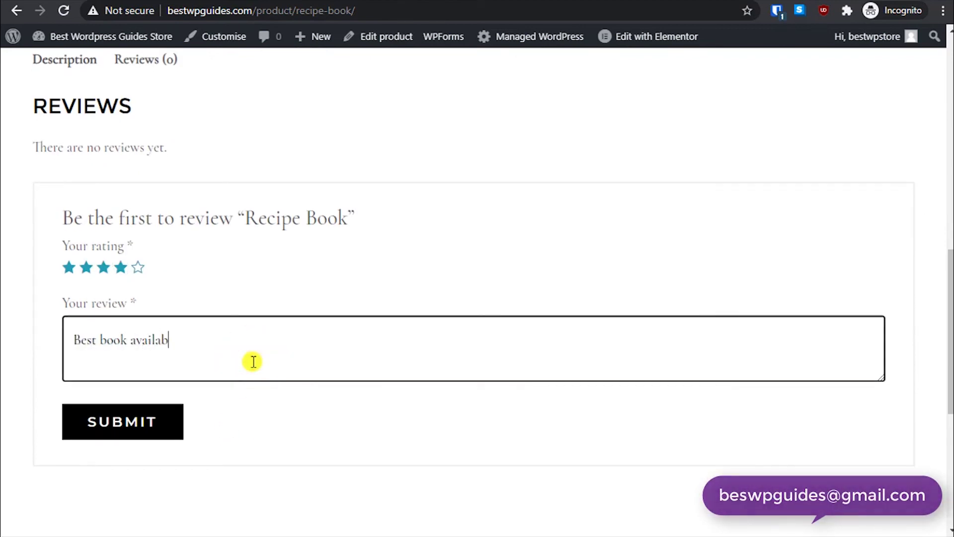
pyautogui.write('le!')
pyautogui.click(166, 418)
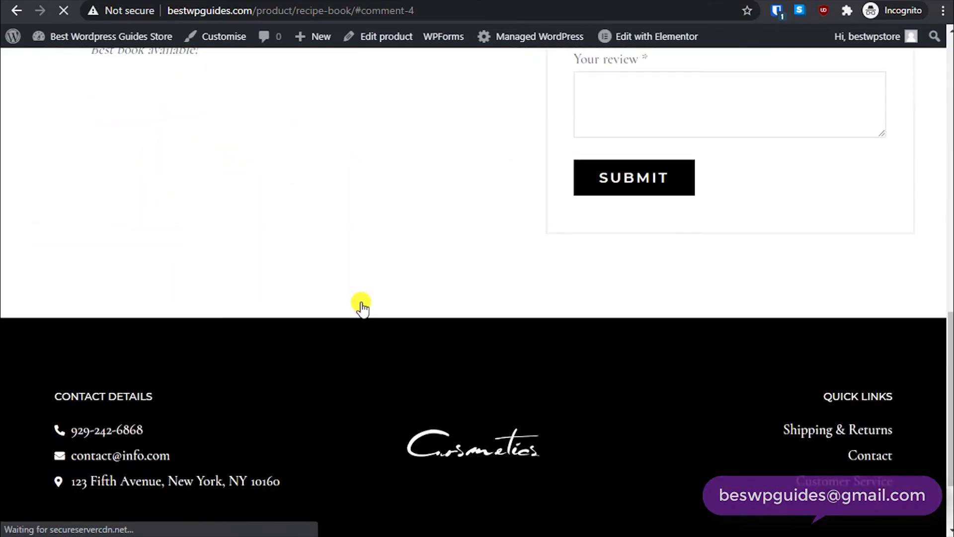
pyautogui.scroll(10, 362, 305)
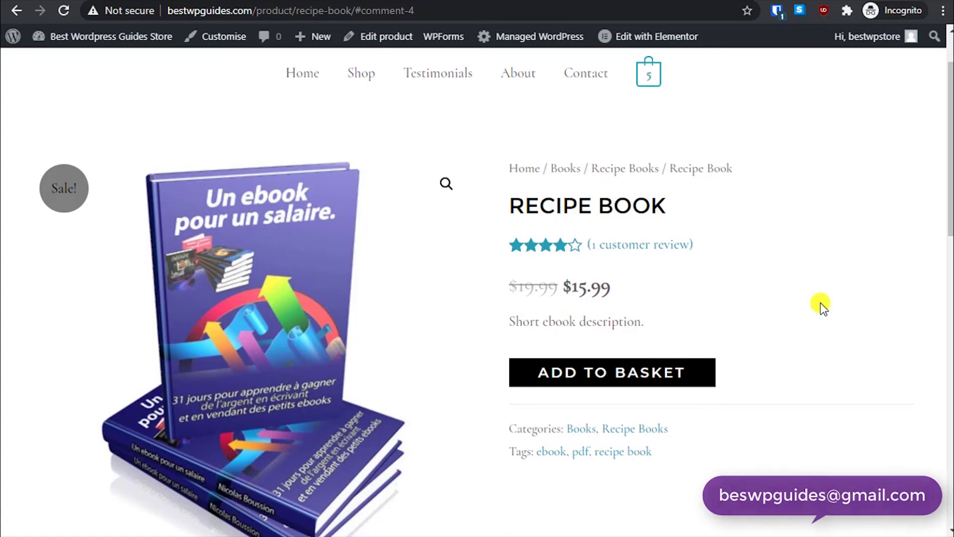
# - Add the Recipe Book to the basket and confirm its $15.99 price and fixed quantity of 1
pyautogui.click(660, 379)
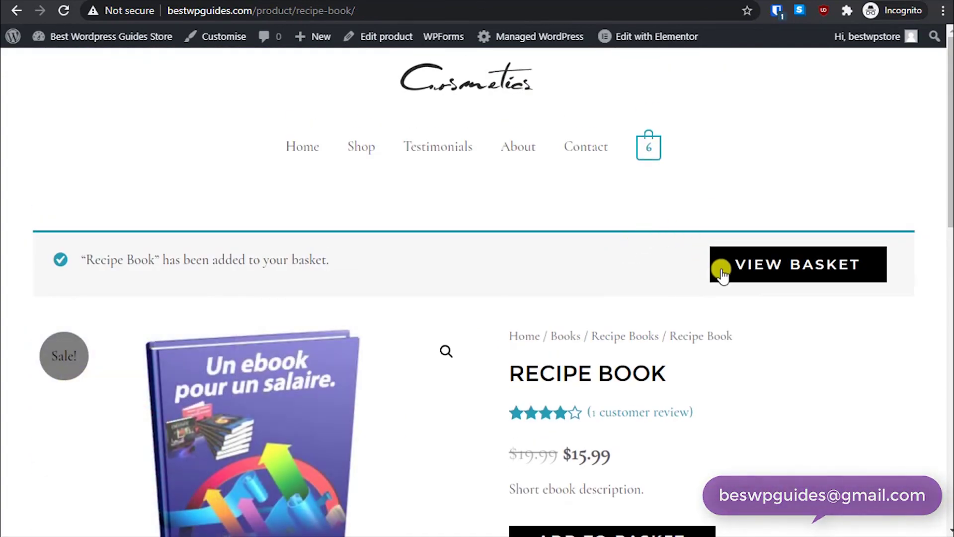
pyautogui.click(758, 264)
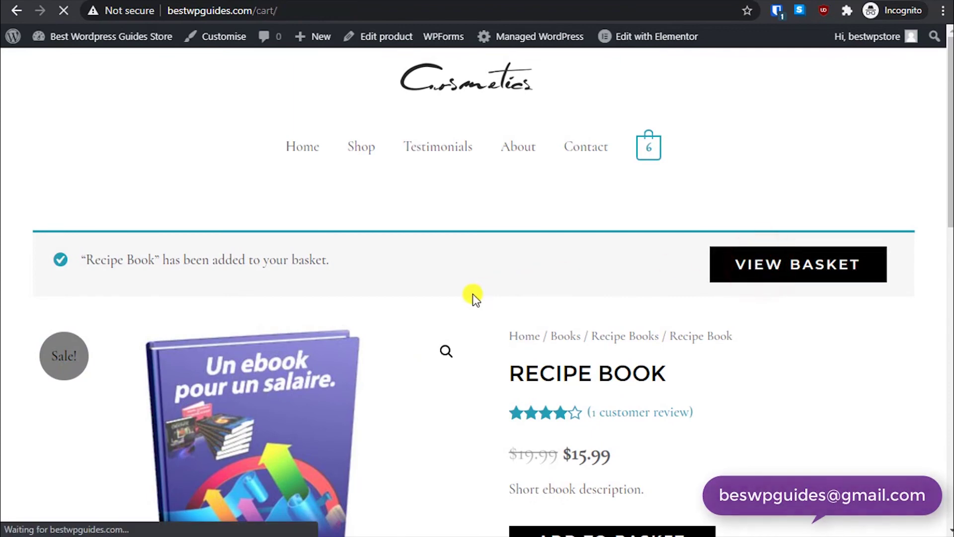
pyautogui.scroll(-5, 472, 296)
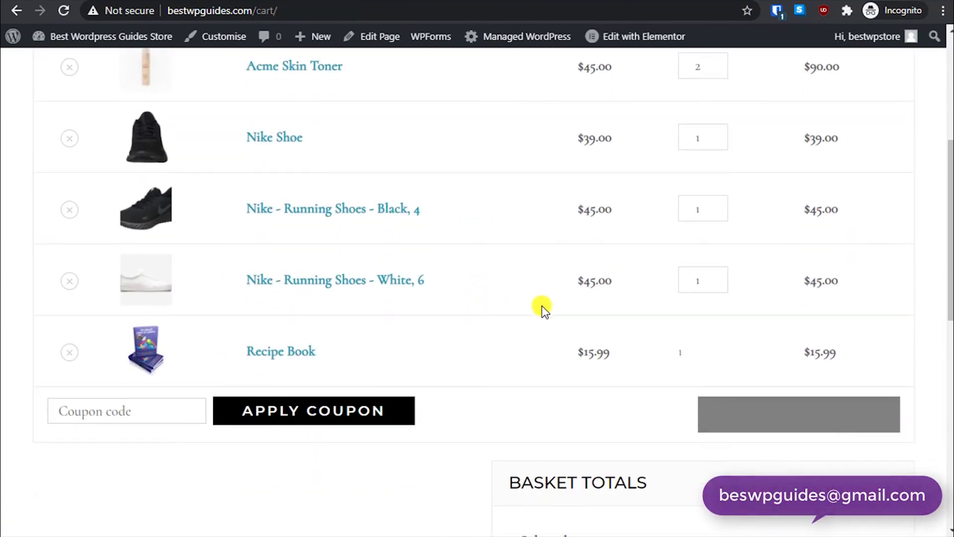
pyautogui.scroll(1, 681, 238)
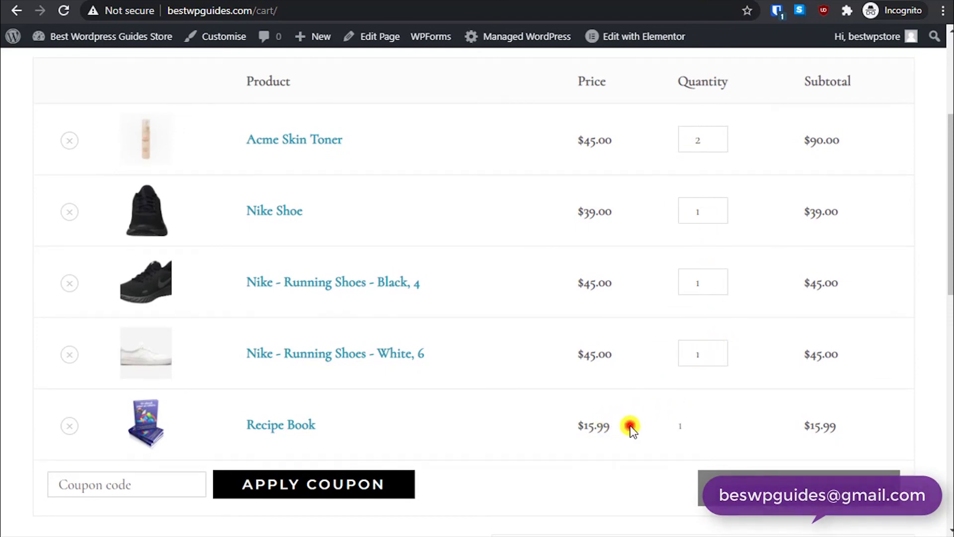
pyautogui.moveTo(628, 424); pyautogui.dragTo(550, 432)
pyautogui.click(544, 431)
pyautogui.click(694, 433)
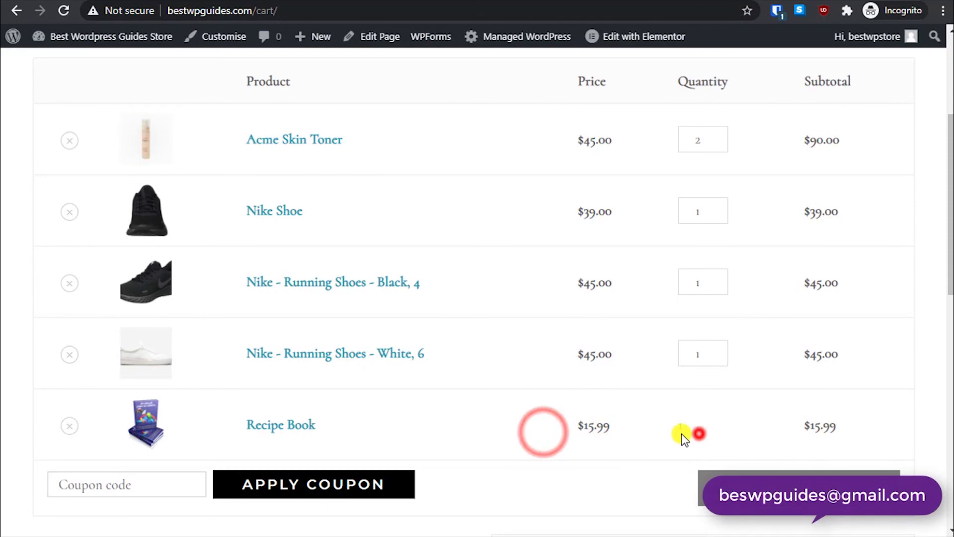
pyautogui.click(474, 444)
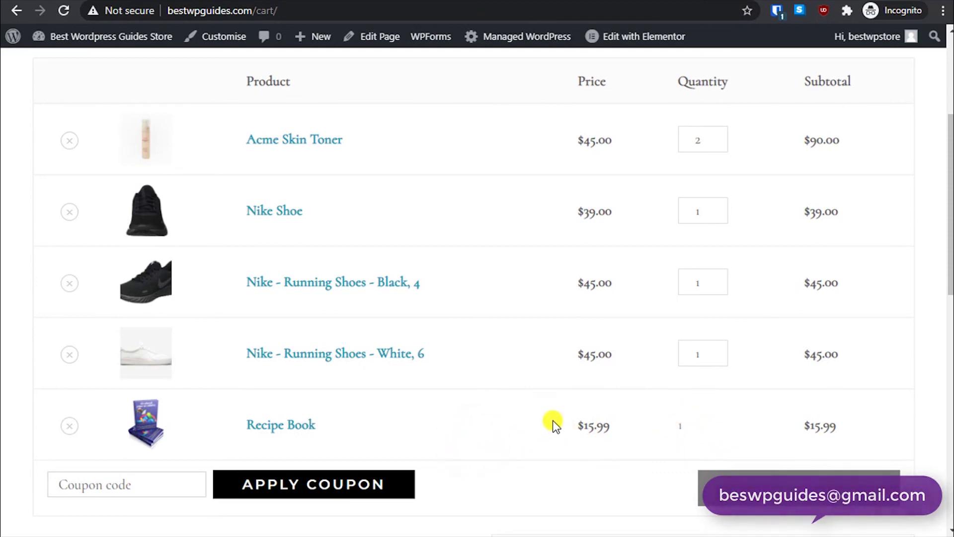